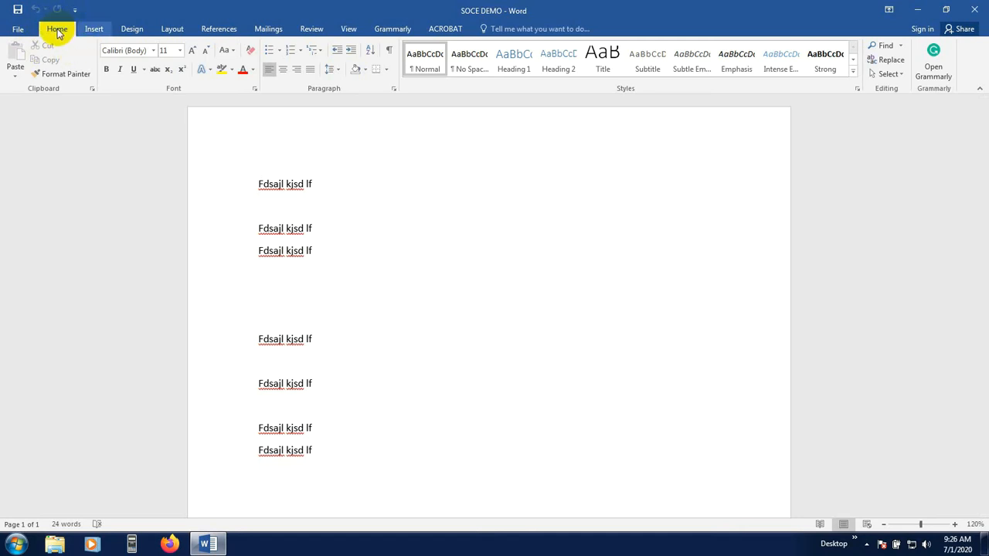
{"action": "left_click", "coordinate": [94, 31]}
{"action": "left_click", "coordinate": [61, 30]}
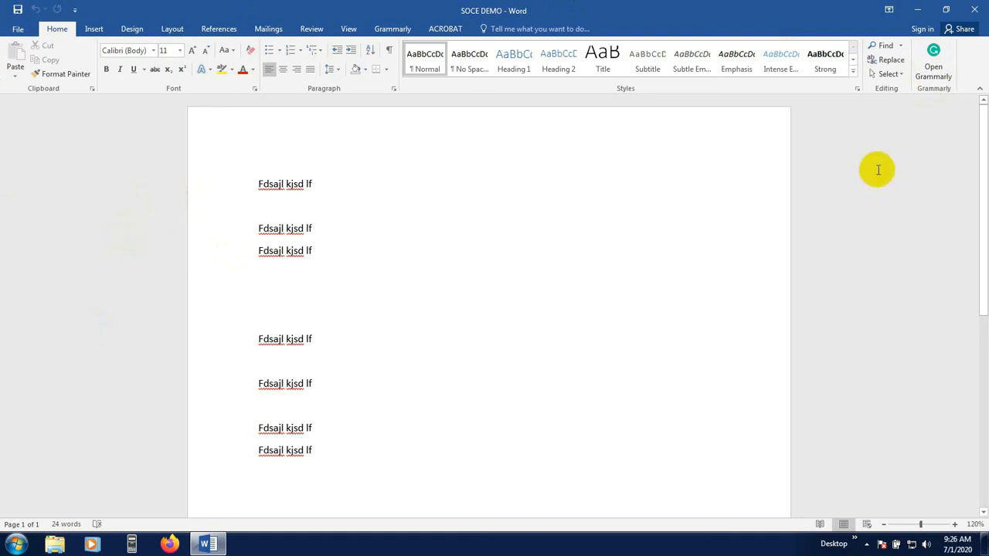
{"action": "left_click", "coordinate": [935, 64]}
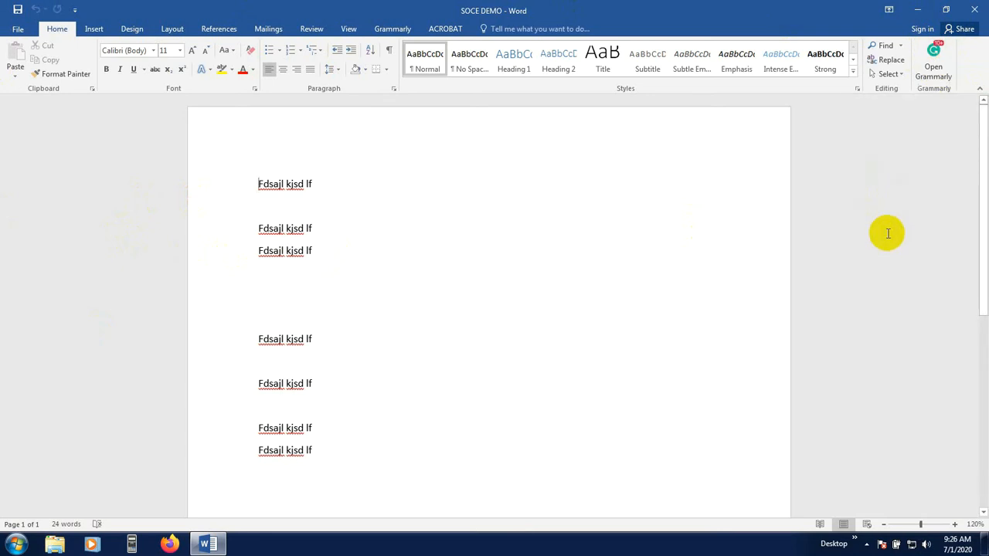
{"action": "left_click", "coordinate": [888, 234]}
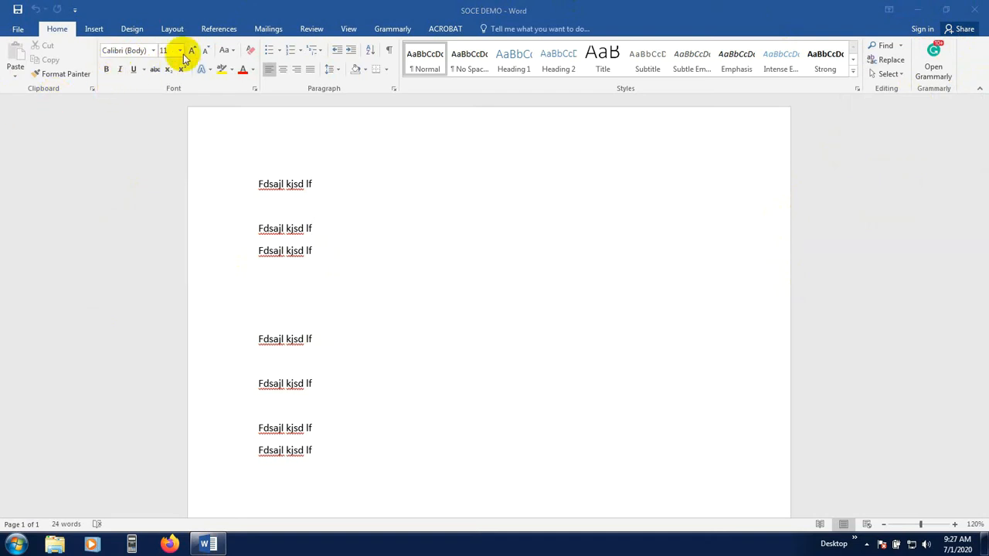
Replace all the document's text with the single line School of Civil Engineering (Youtube)
{"action": "left_click_drag", "start_coordinate": [261, 183], "coordinate": [405, 507]}
{"action": "key", "text": "Delete"}
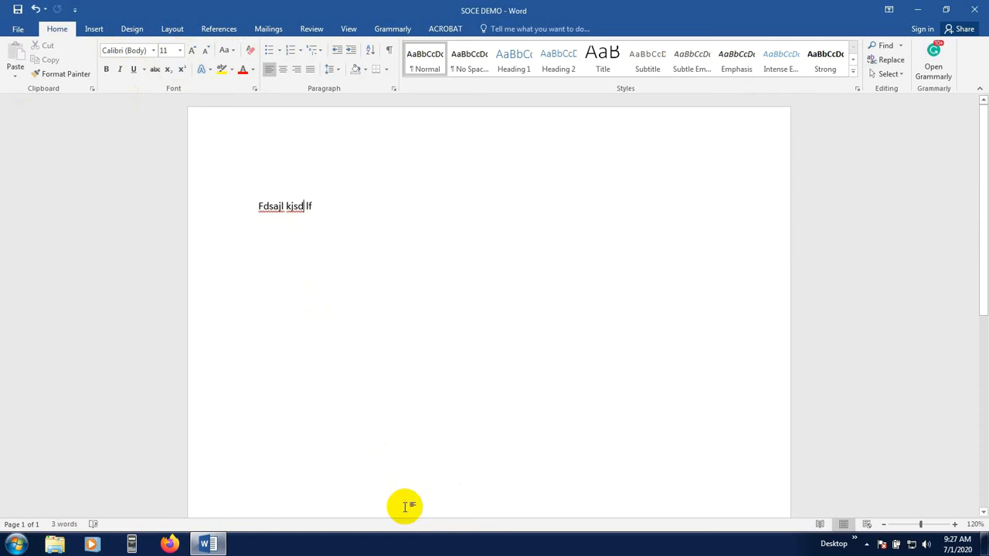
{"action": "key", "text": "BackSpace"}
{"action": "key", "text": "BackSpace"}
{"action": "key", "text": "BackSpace"}
{"action": "key", "text": "BackSpace"}
{"action": "key", "text": "BackSpace"}
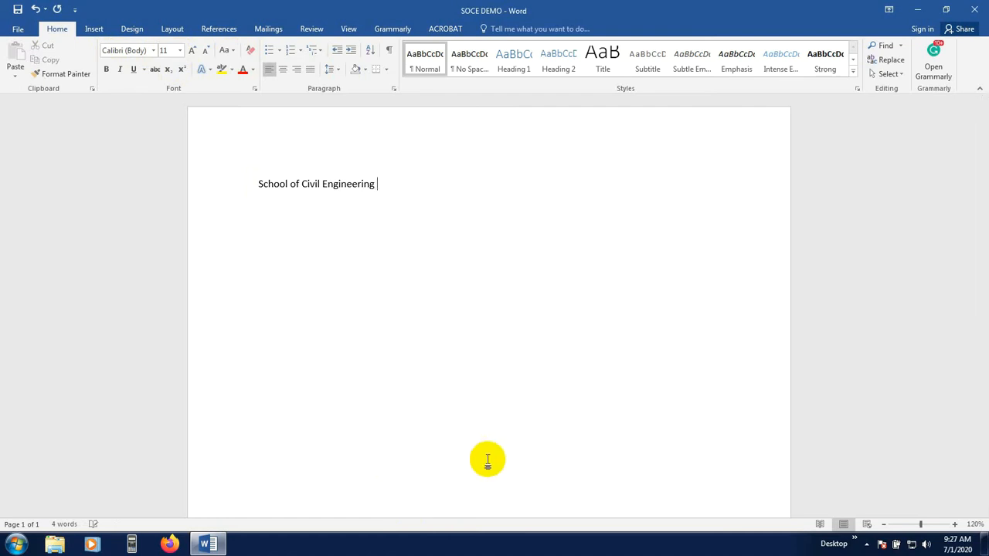
{"action": "type", "text": "be"}
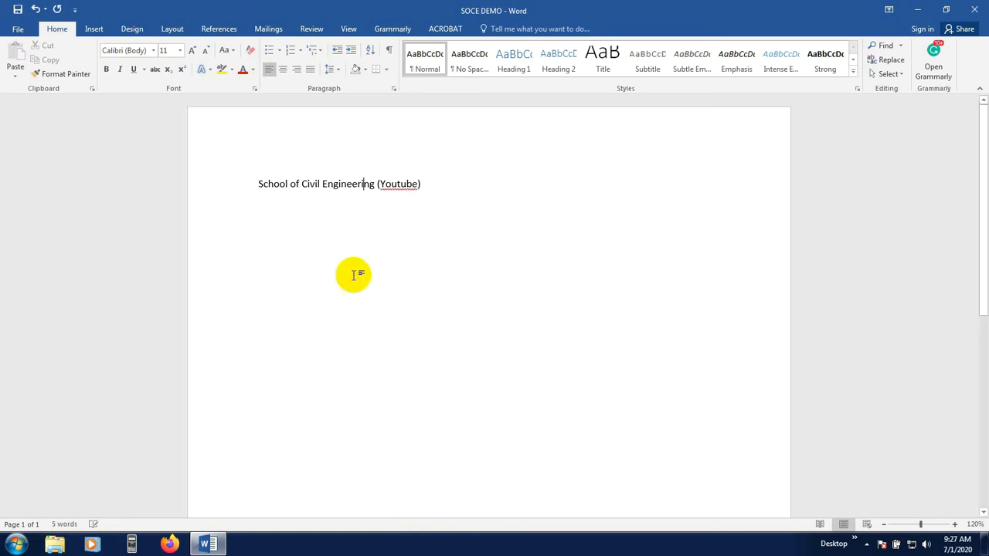
Correct the spelling of Youtube to the suggested YouTube
{"action": "right_click", "coordinate": [401, 185]}
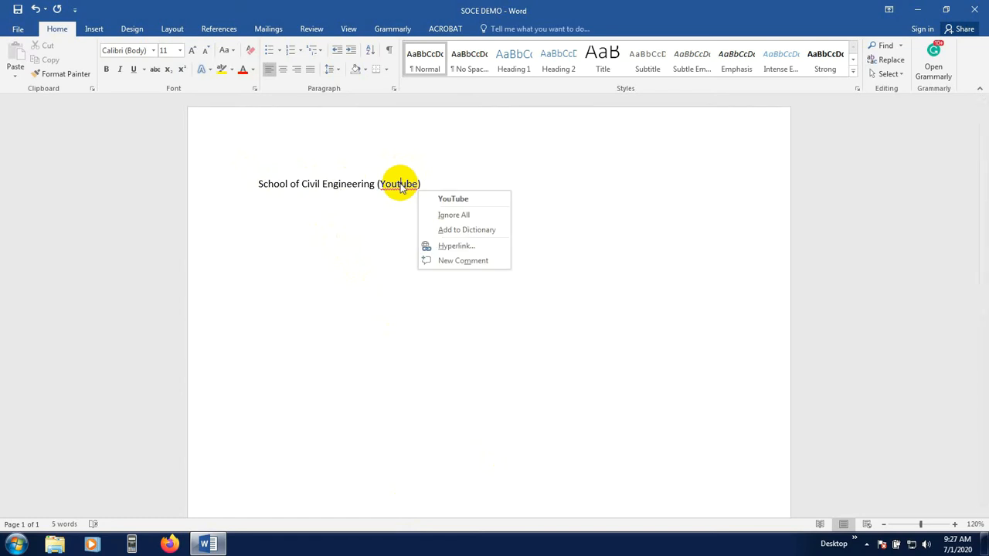
{"action": "left_click", "coordinate": [440, 191]}
{"action": "right_click", "coordinate": [401, 186]}
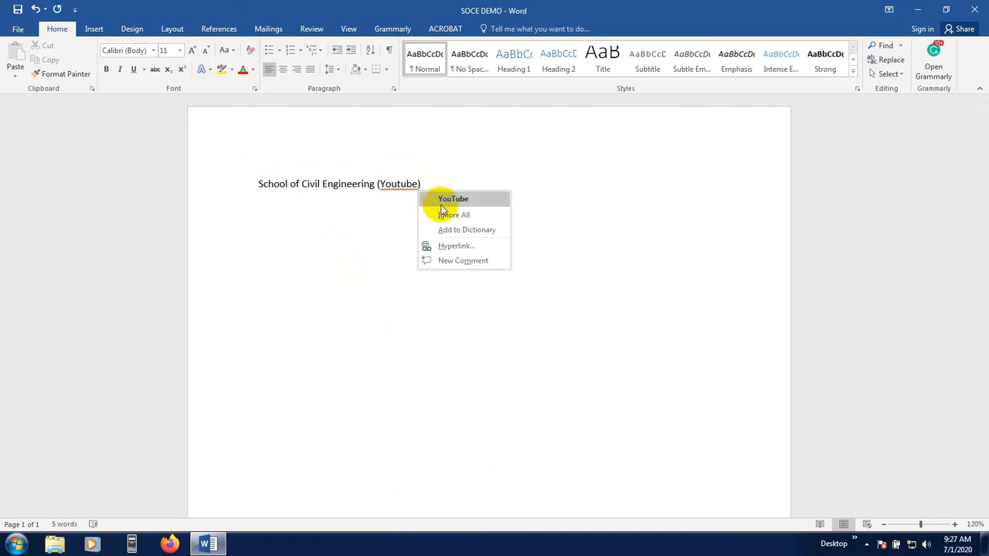
{"action": "left_click", "coordinate": [453, 199]}
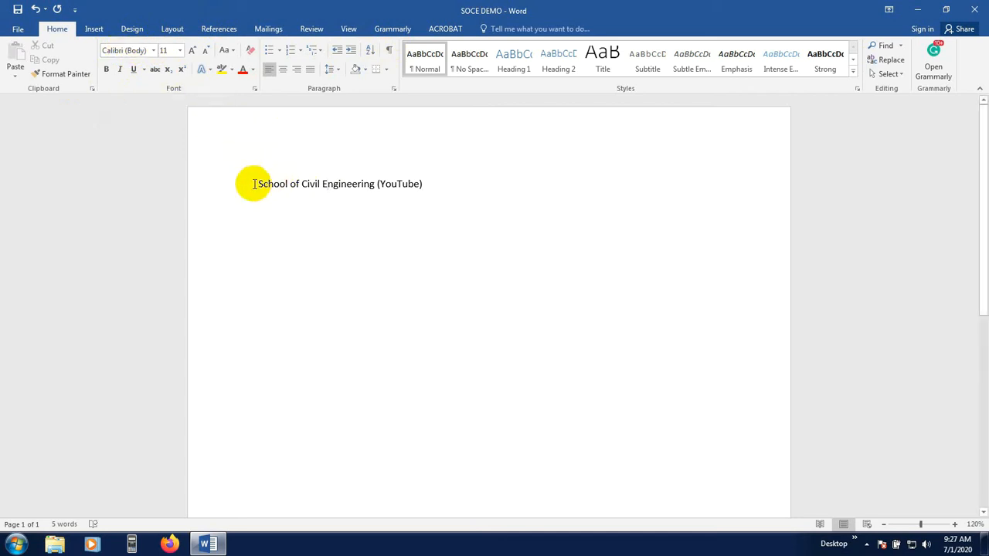
Select the heading line and apply the Harlow Solid Italic font to it
{"action": "left_click_drag", "start_coordinate": [255, 184], "coordinate": [426, 179]}
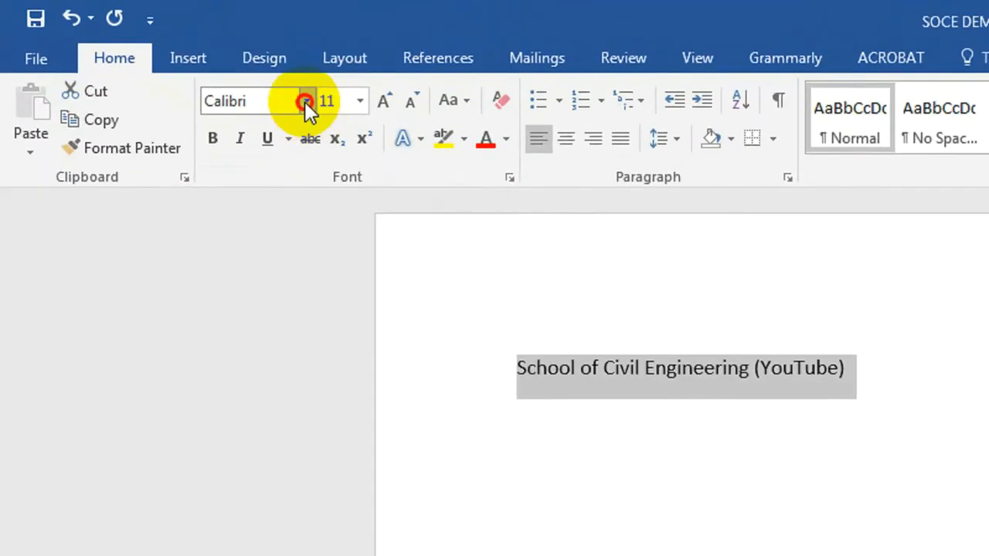
{"action": "left_click", "coordinate": [306, 101]}
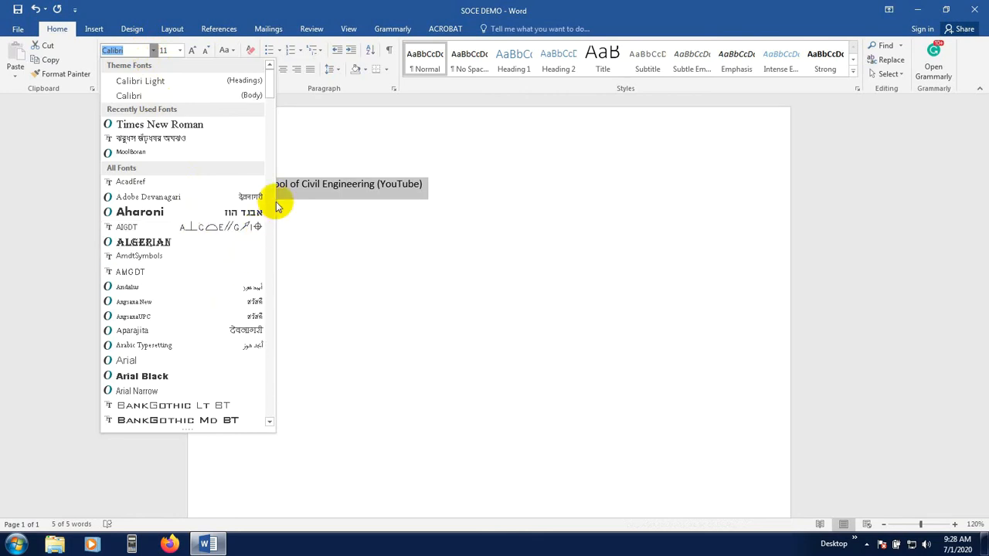
{"action": "left_click_drag", "start_coordinate": [267, 82], "coordinate": [262, 197]}
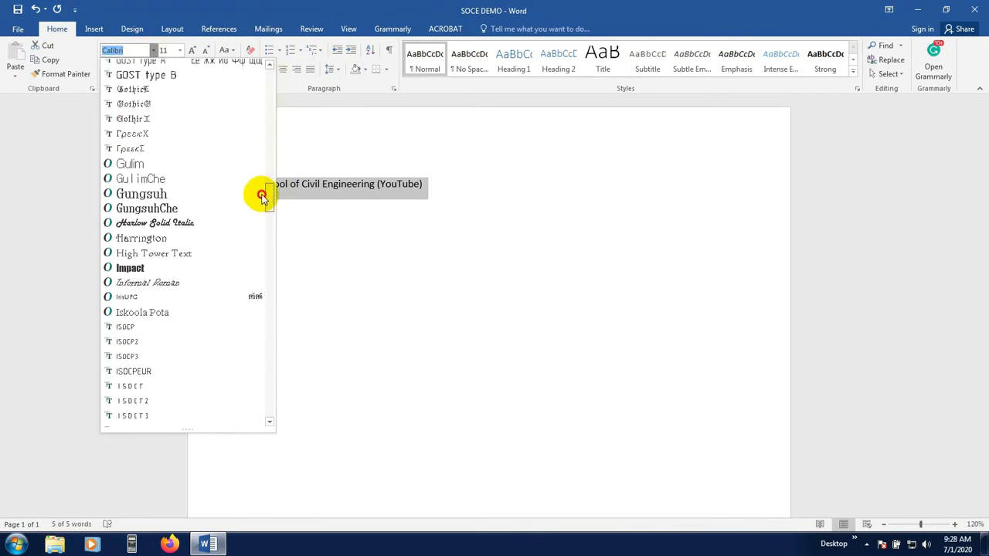
{"action": "left_click", "coordinate": [186, 230]}
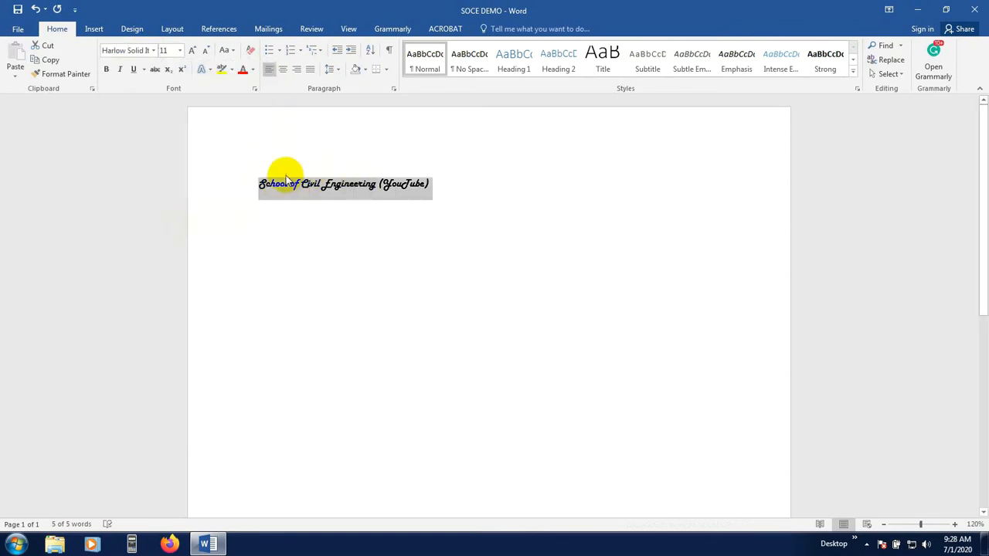
Change the heading line's font to Algerian
{"action": "left_click", "coordinate": [154, 51]}
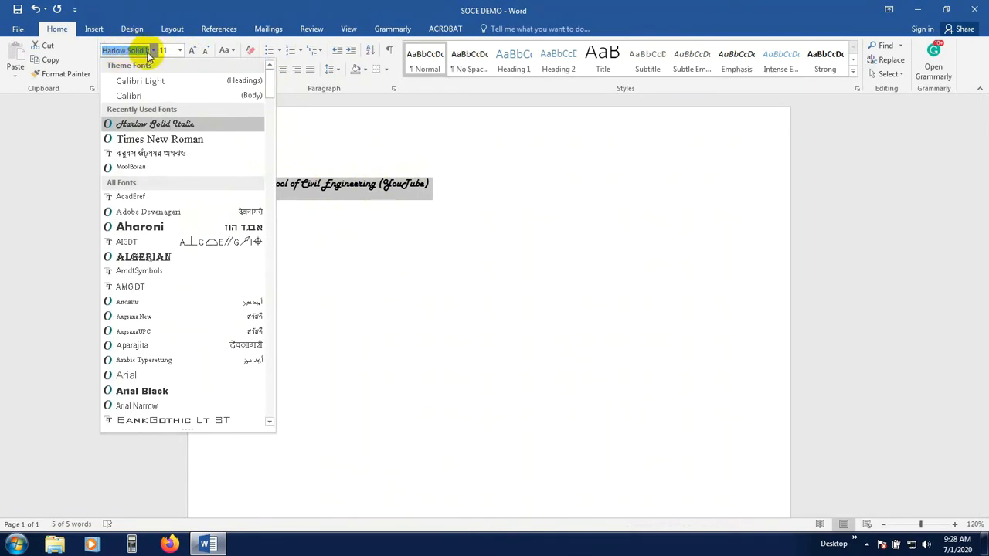
{"action": "left_click", "coordinate": [153, 51]}
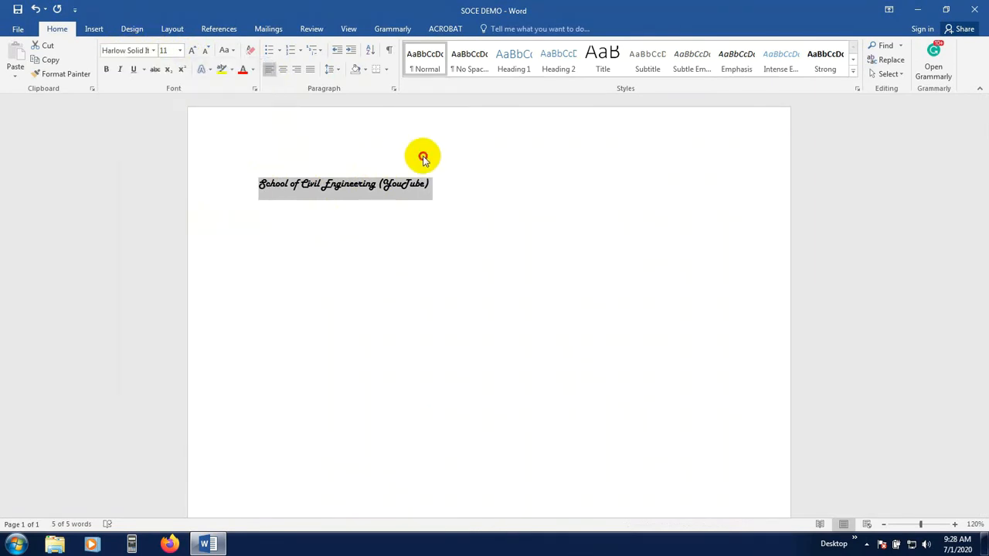
{"action": "left_click", "coordinate": [152, 50]}
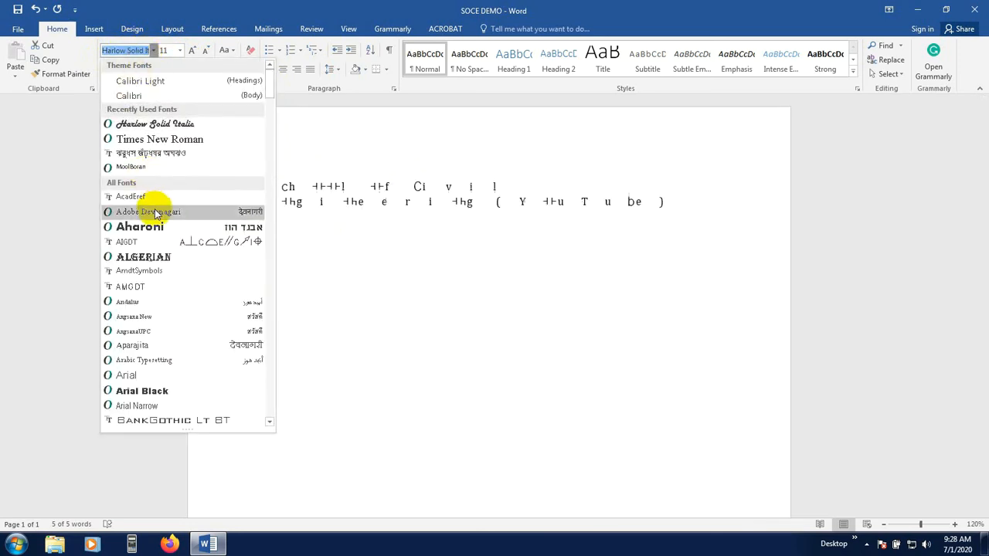
{"action": "left_click", "coordinate": [155, 257]}
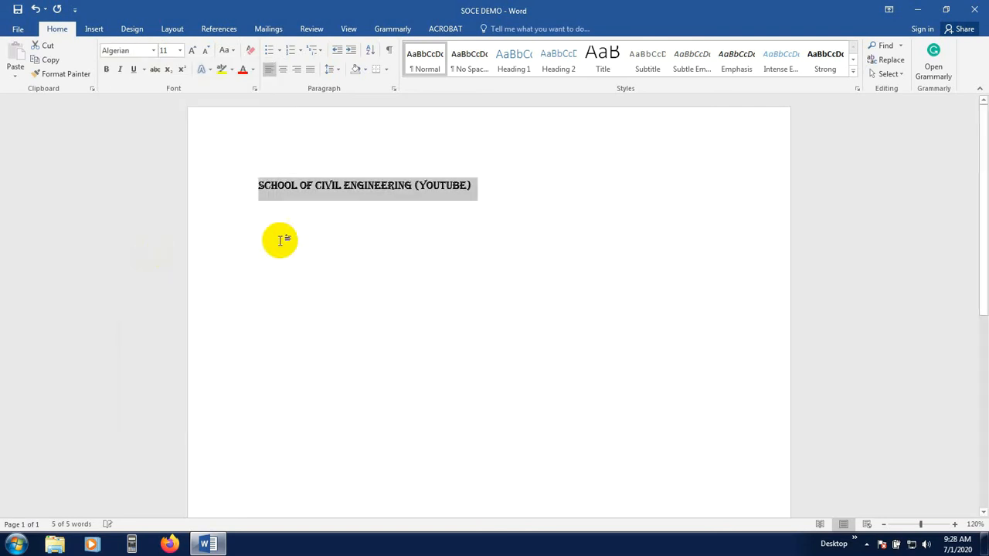
Apply the Arial Black font to the word School and undo that font change
{"action": "left_click", "coordinate": [269, 203]}
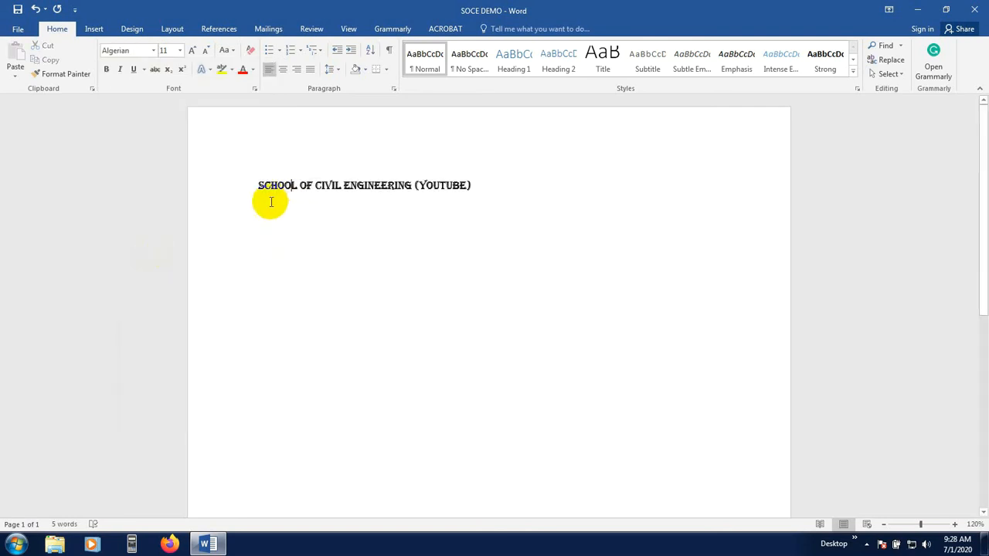
{"action": "left_click", "coordinate": [955, 524]}
{"action": "left_click", "coordinate": [955, 524]}
{"action": "left_click", "coordinate": [955, 524]}
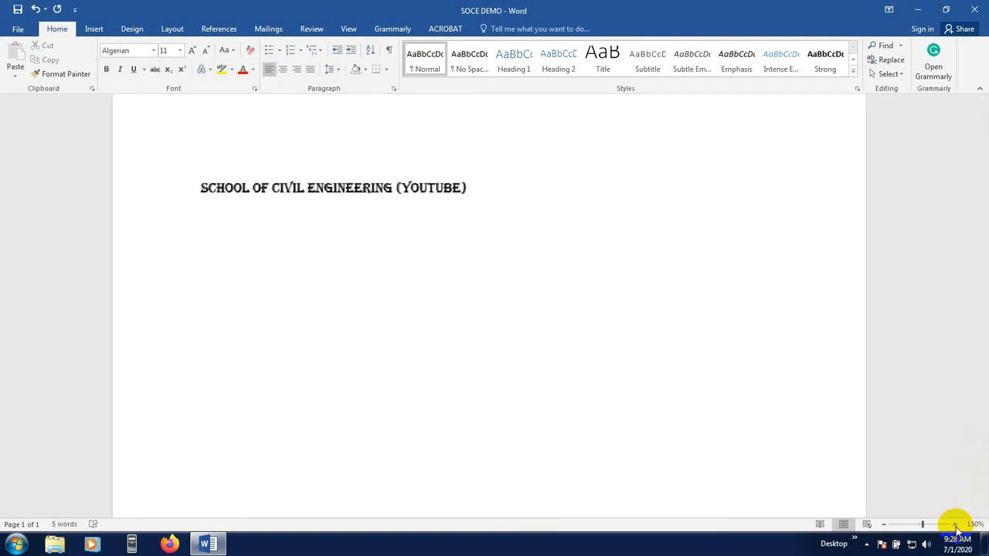
{"action": "left_click", "coordinate": [954, 524]}
{"action": "left_click", "coordinate": [955, 525]}
{"action": "scroll", "coordinate": [341, 359], "scroll_direction": "up", "scroll_amount": 1}
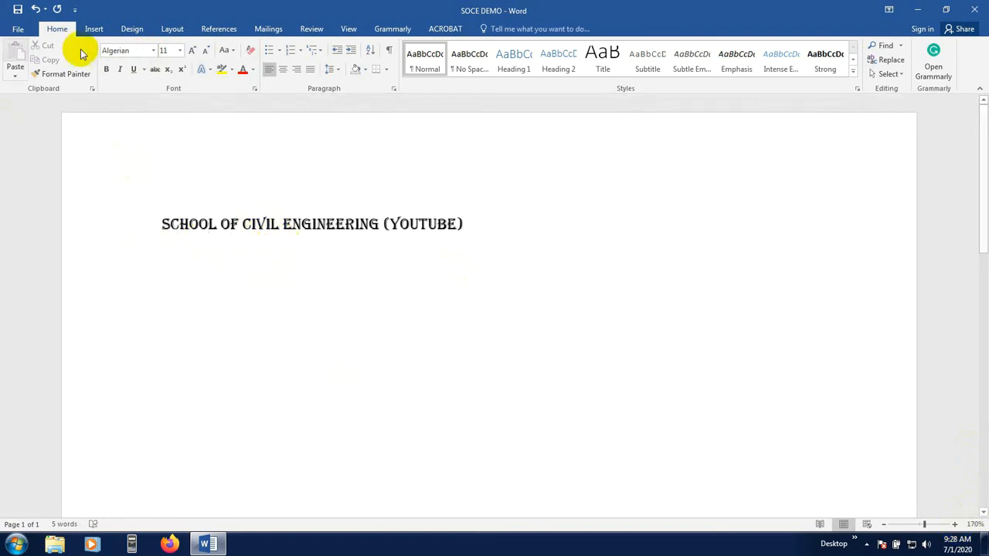
{"action": "left_click", "coordinate": [154, 51]}
{"action": "scroll", "coordinate": [132, 243], "scroll_direction": "down", "scroll_amount": 6}
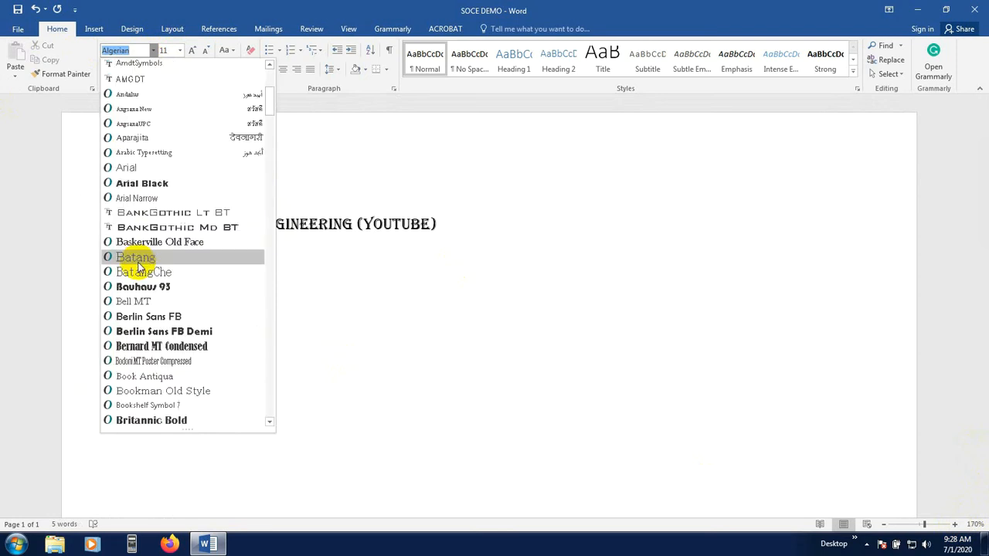
{"action": "left_click", "coordinate": [139, 186]}
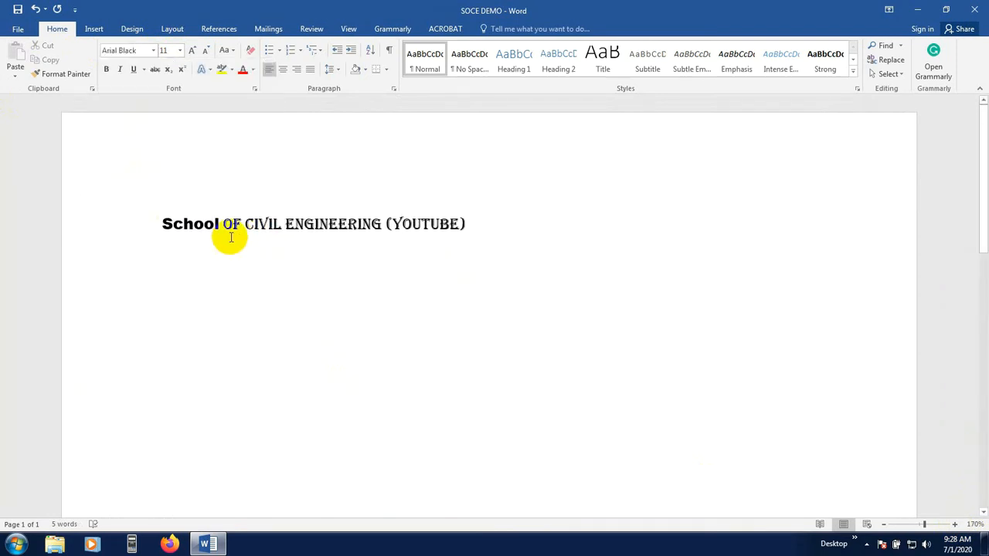
{"action": "key", "text": "ctrl+z"}
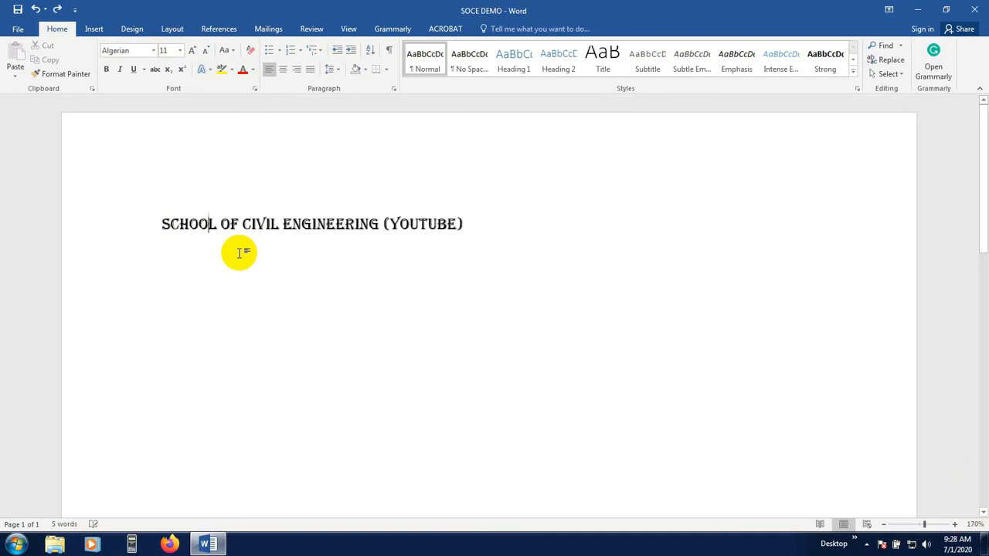
Select the whole heading line and change its font to Informal Roman
{"action": "left_click_drag", "start_coordinate": [470, 224], "coordinate": [52, 222]}
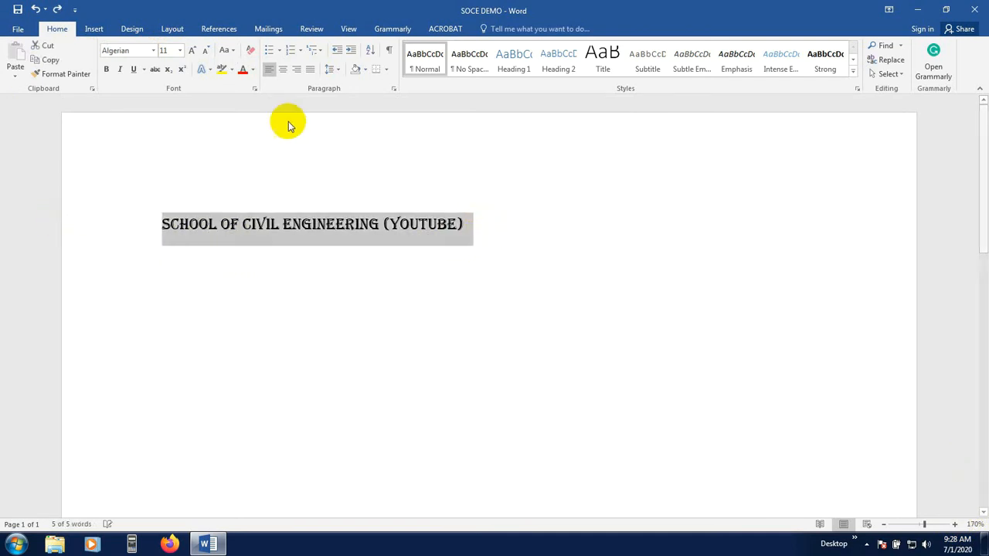
{"action": "left_click", "coordinate": [399, 222]}
{"action": "left_click_drag", "start_coordinate": [478, 227], "coordinate": [111, 227]}
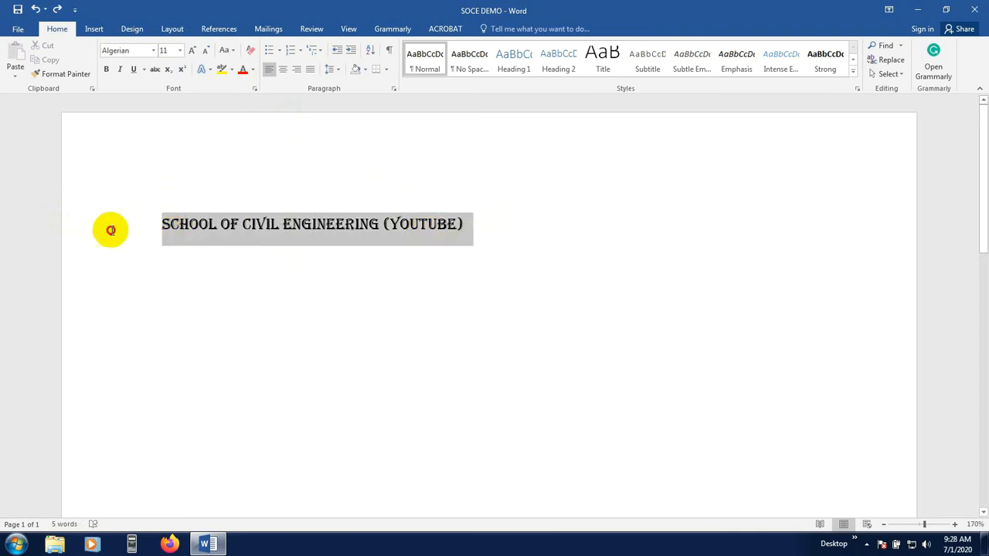
{"action": "left_click", "coordinate": [152, 50]}
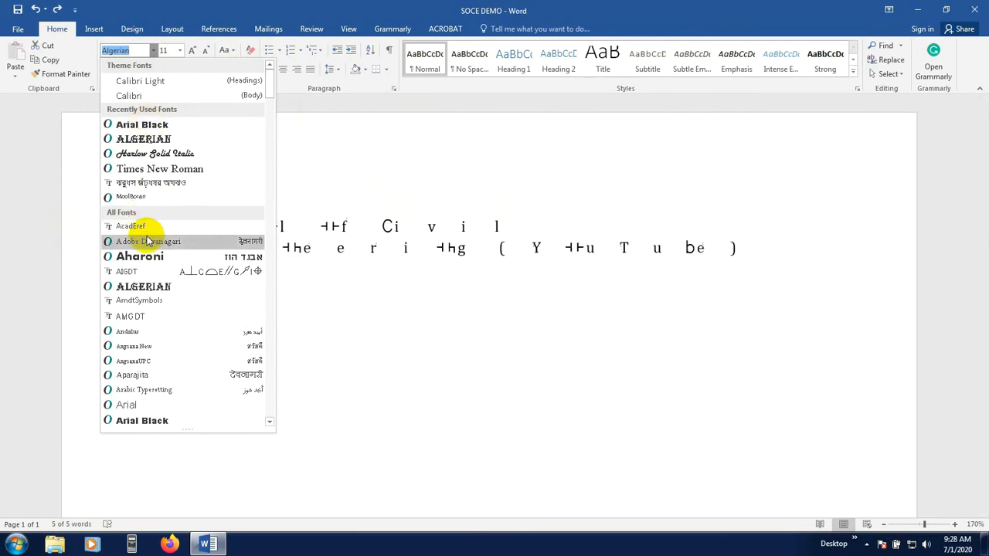
{"action": "scroll", "coordinate": [154, 272], "scroll_direction": "down", "scroll_amount": 6}
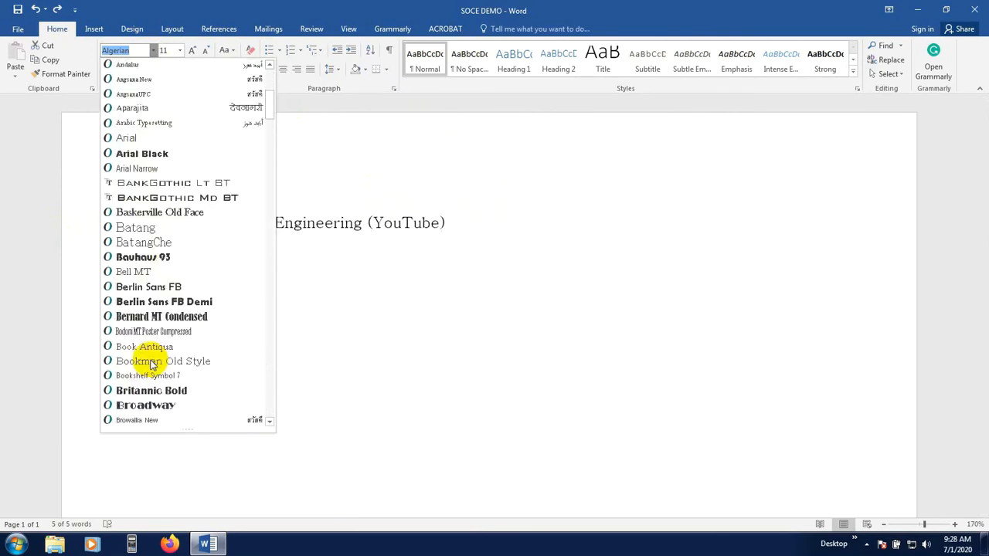
{"action": "scroll", "coordinate": [147, 322], "scroll_direction": "down", "scroll_amount": 20}
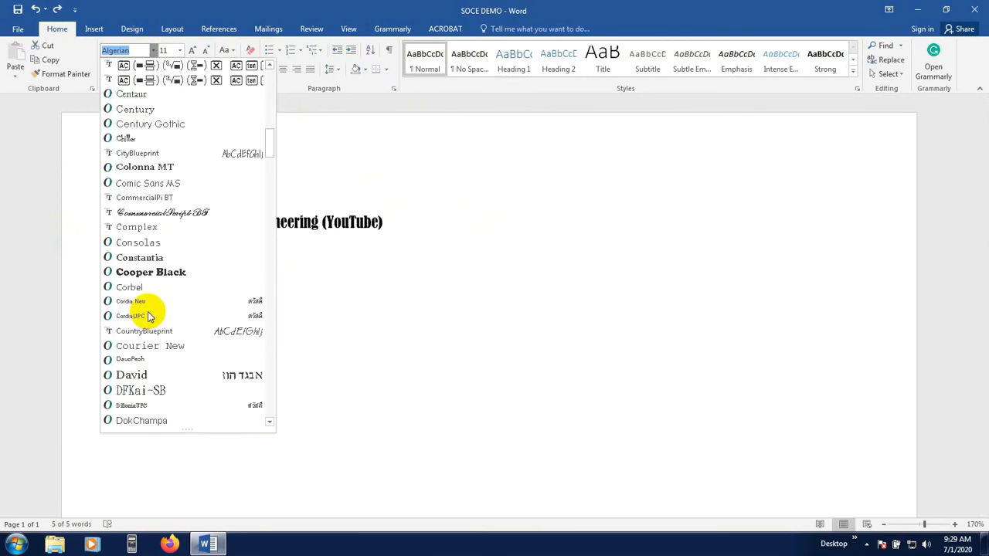
{"action": "scroll", "coordinate": [150, 316], "scroll_direction": "up", "scroll_amount": 3}
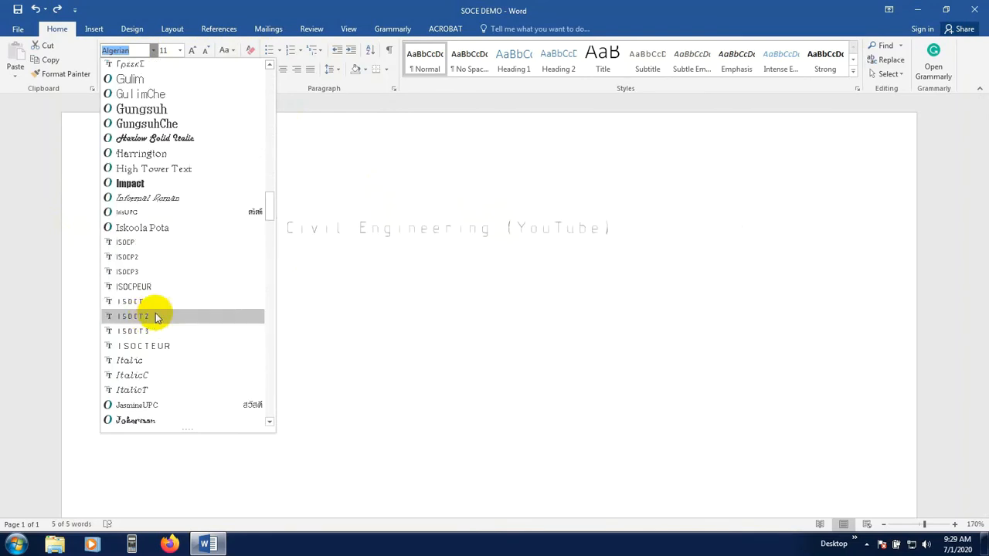
{"action": "left_click", "coordinate": [159, 201]}
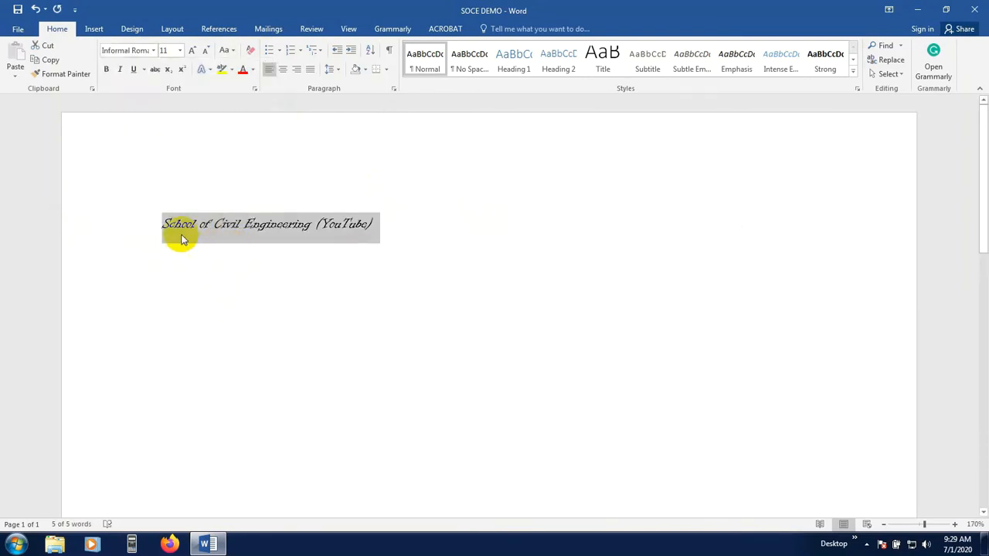
Set the heading line's font back to Calibri (Body)
{"action": "left_click", "coordinate": [154, 51]}
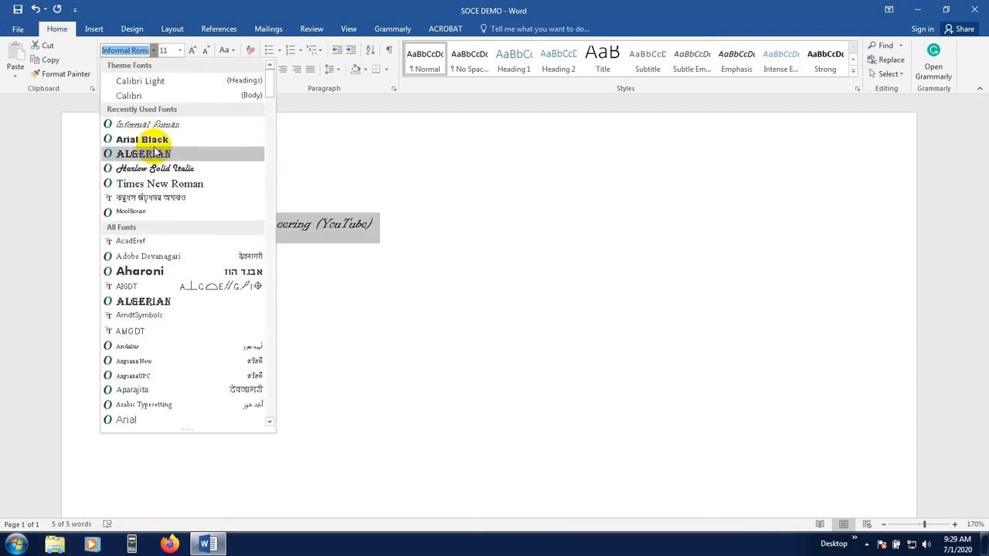
{"action": "left_click", "coordinate": [141, 99]}
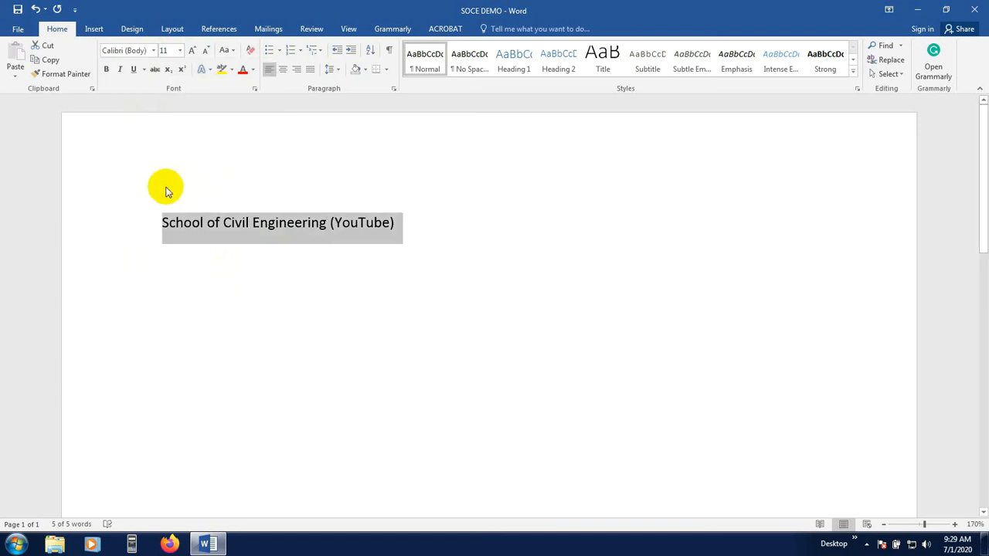
{"action": "left_click", "coordinate": [181, 301]}
{"action": "left_click", "coordinate": [145, 228]}
{"action": "left_click", "coordinate": [162, 229]}
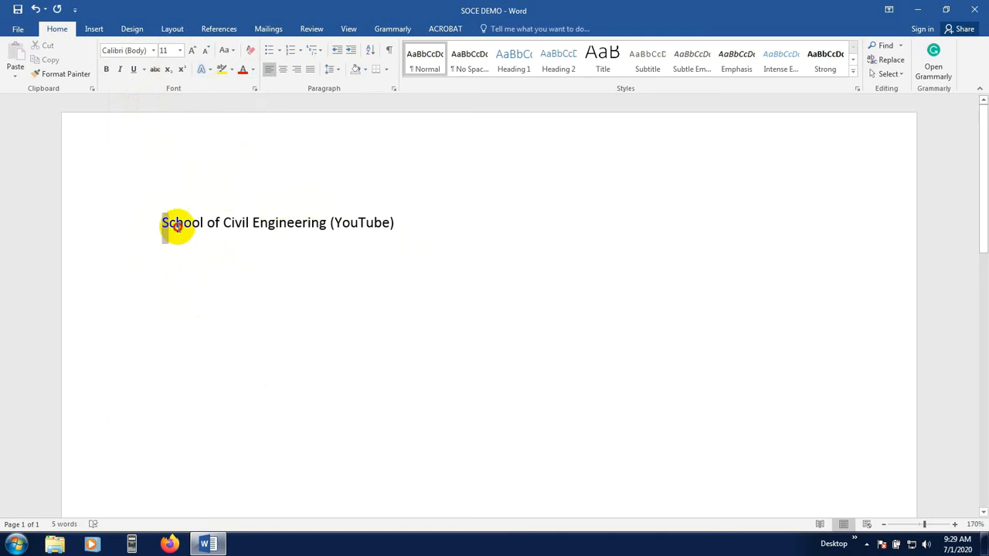
{"action": "left_click_drag", "start_coordinate": [164, 227], "coordinate": [420, 224]}
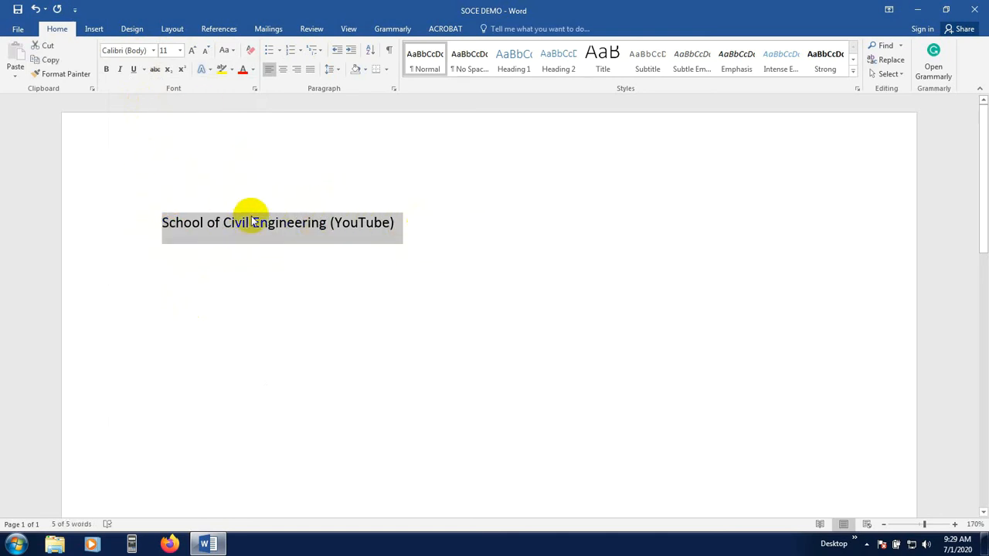
{"action": "left_click", "coordinate": [883, 525]}
{"action": "left_click", "coordinate": [883, 525]}
{"action": "left_click", "coordinate": [883, 524]}
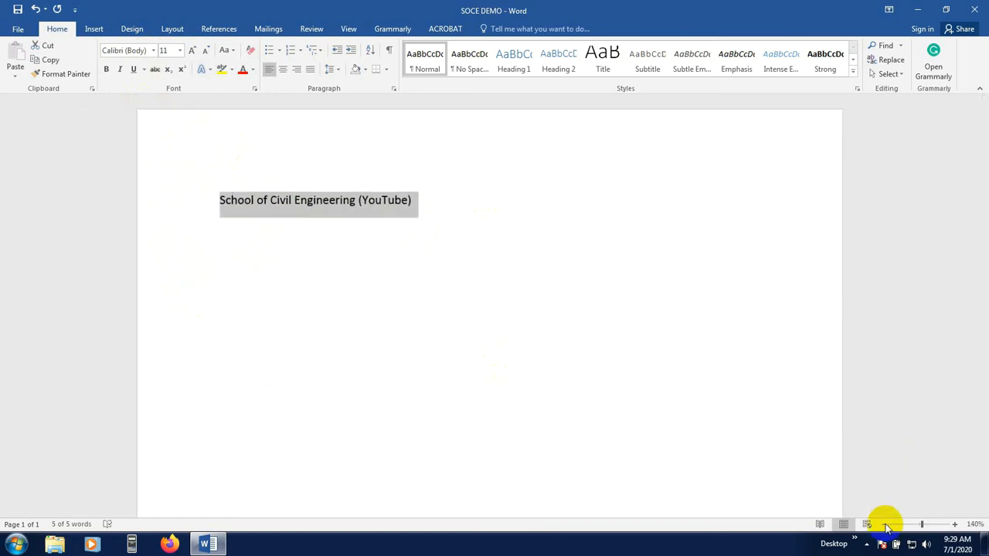
{"action": "left_click", "coordinate": [886, 525]}
{"action": "left_click", "coordinate": [886, 525]}
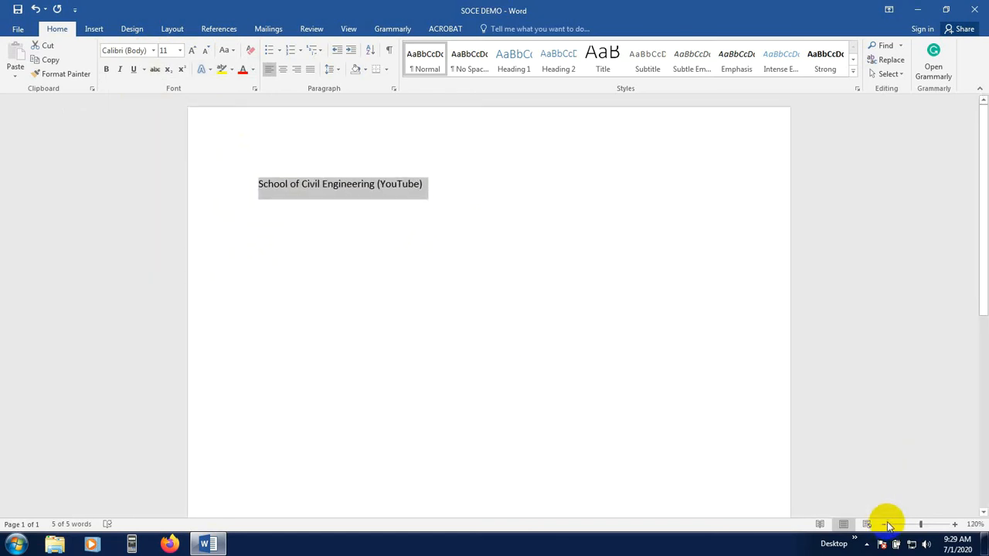
{"action": "left_click", "coordinate": [886, 524]}
{"action": "left_click", "coordinate": [886, 524]}
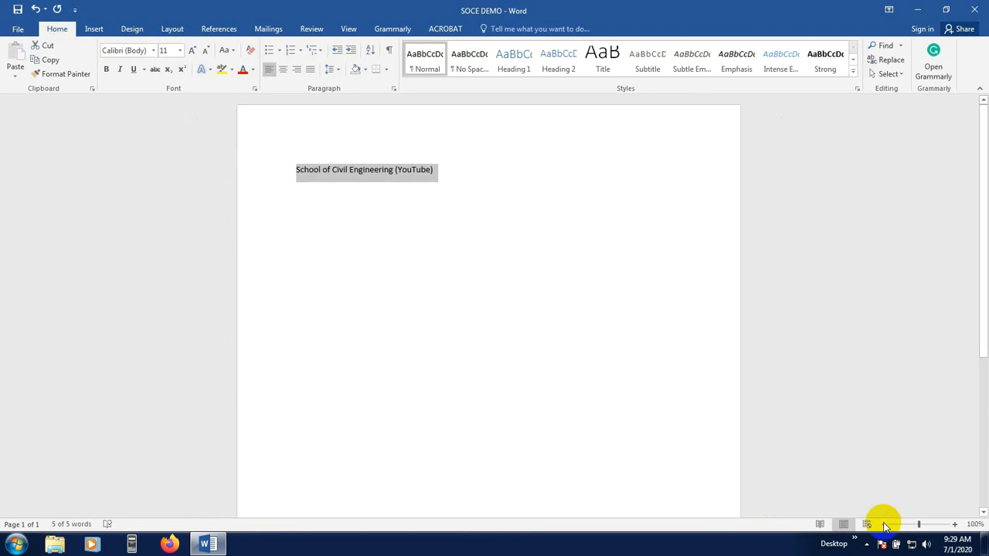
{"action": "left_click", "coordinate": [954, 525]}
{"action": "left_click", "coordinate": [954, 525]}
{"action": "left_click", "coordinate": [954, 525]}
{"action": "left_click", "coordinate": [954, 524]}
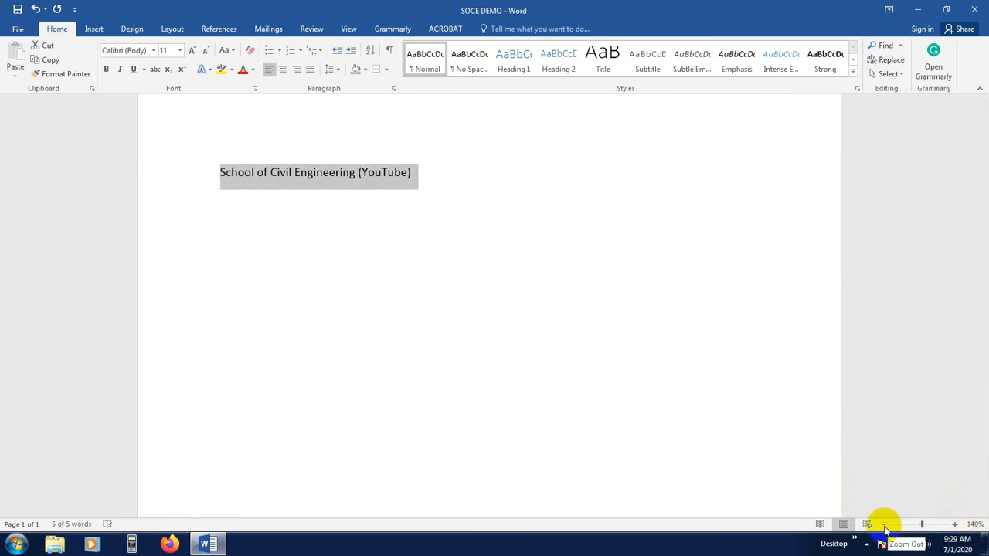
Select the word School and resize its font to 13 points and to 100 points in succession
{"action": "left_click", "coordinate": [289, 176]}
{"action": "scroll", "coordinate": [263, 200], "scroll_direction": "up", "scroll_amount": 1}
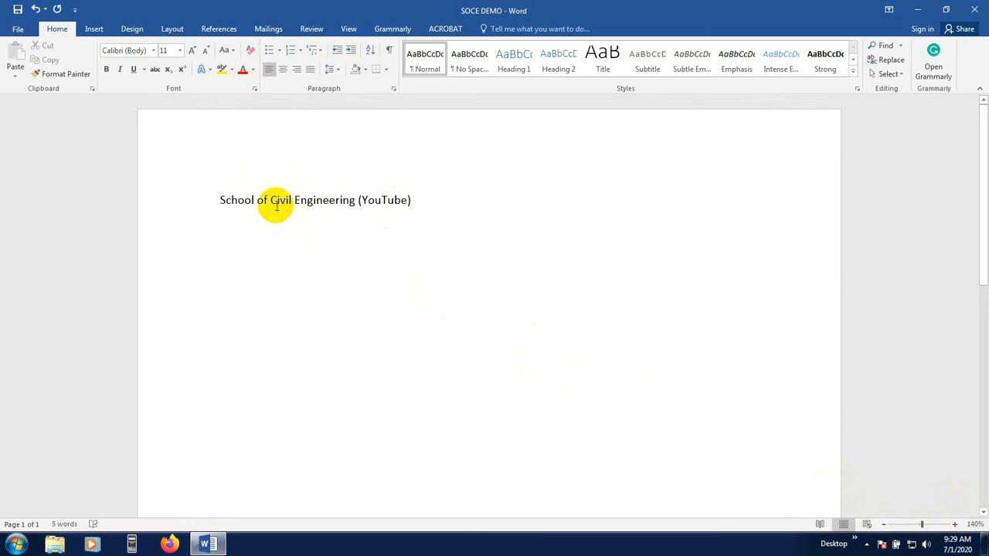
{"action": "left_click_drag", "start_coordinate": [220, 201], "coordinate": [253, 200]}
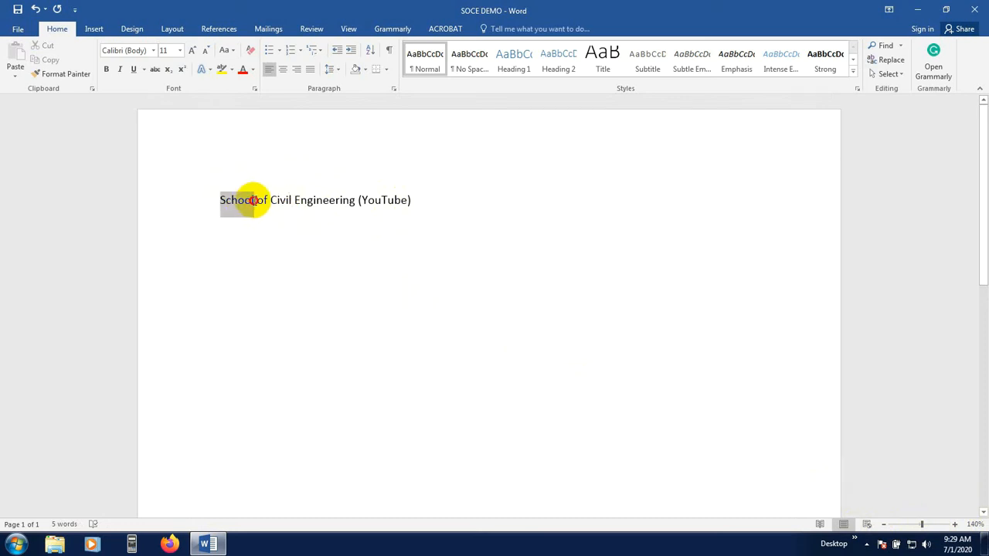
{"action": "left_click", "coordinate": [179, 50]}
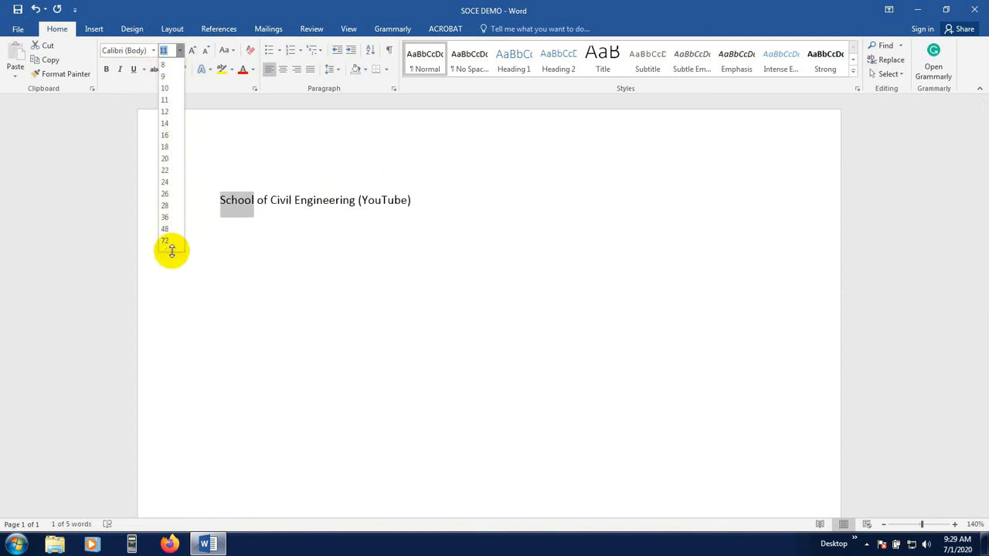
{"action": "mouse_move", "coordinate": [173, 245]}
{"action": "left_mouse_down"}
{"action": "mouse_move", "coordinate": [172, 297]}
{"action": "mouse_move", "coordinate": [179, 257]}
{"action": "left_mouse_up"}
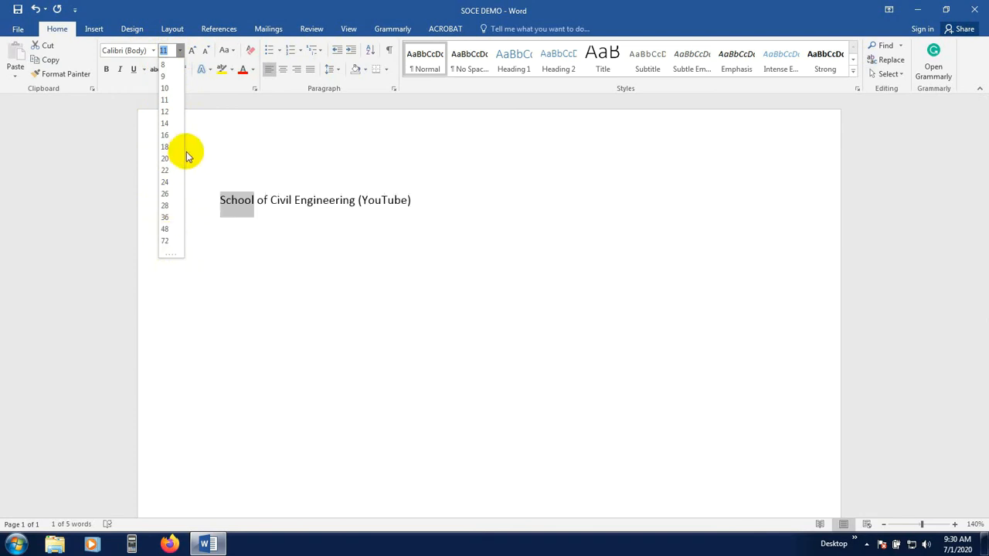
{"action": "left_click", "coordinate": [209, 124]}
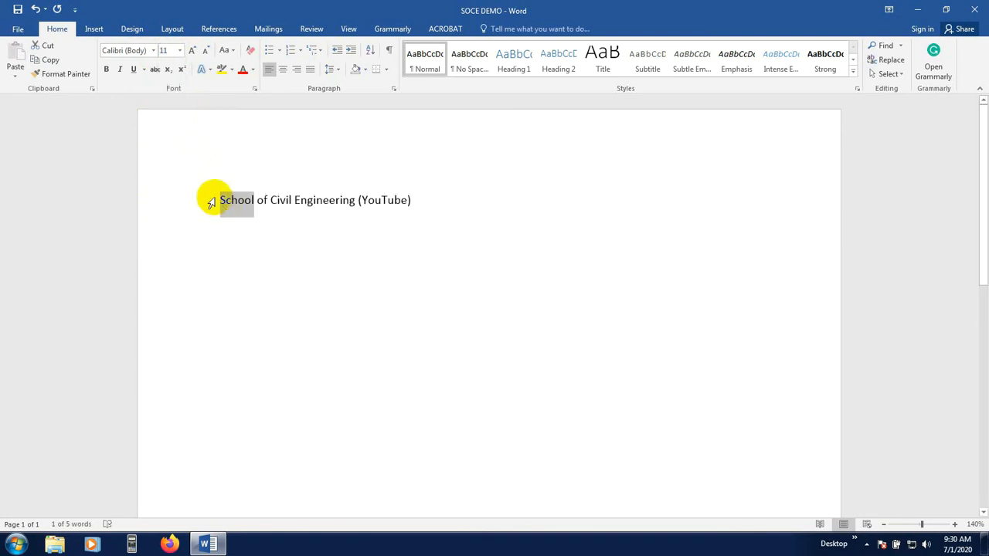
{"action": "left_click", "coordinate": [182, 51]}
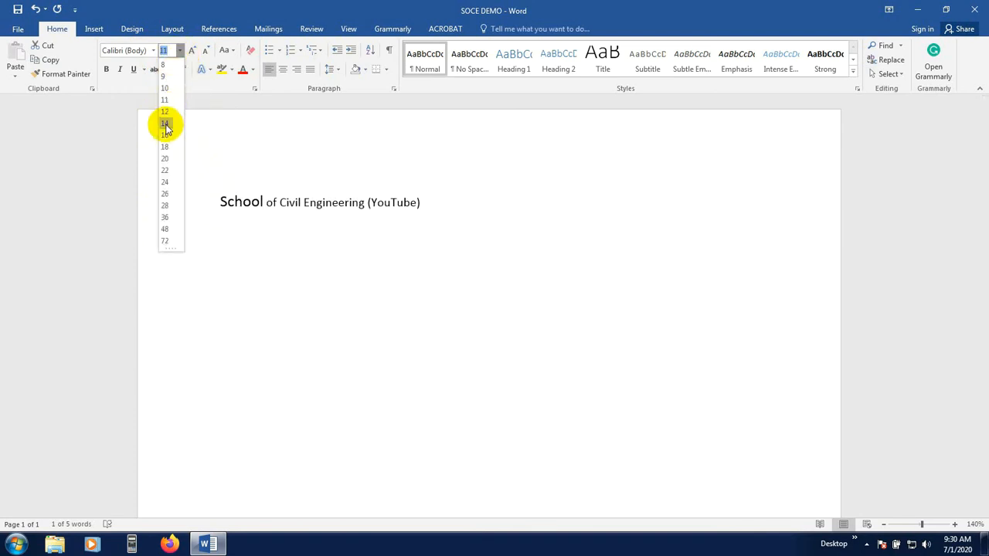
{"action": "left_click", "coordinate": [198, 133]}
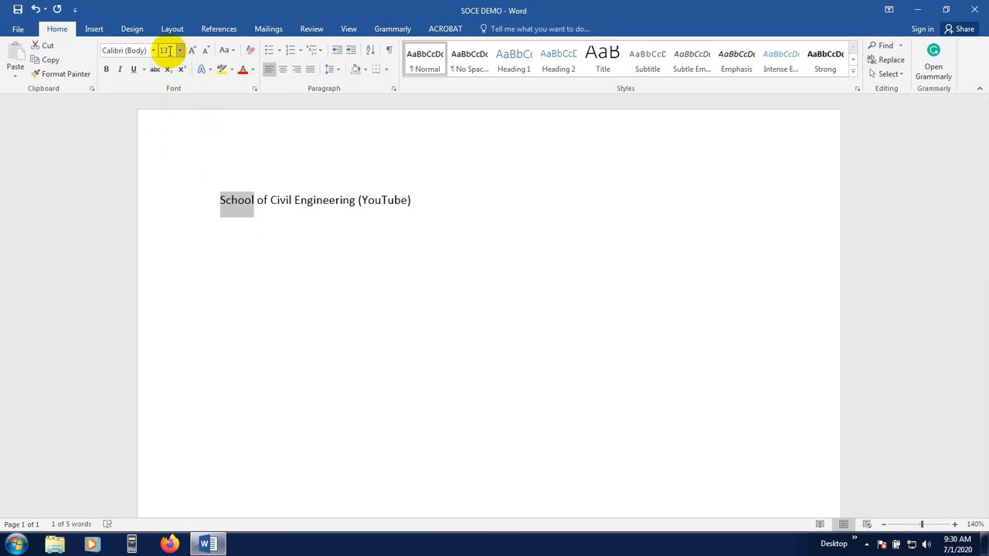
{"action": "key", "text": "Return"}
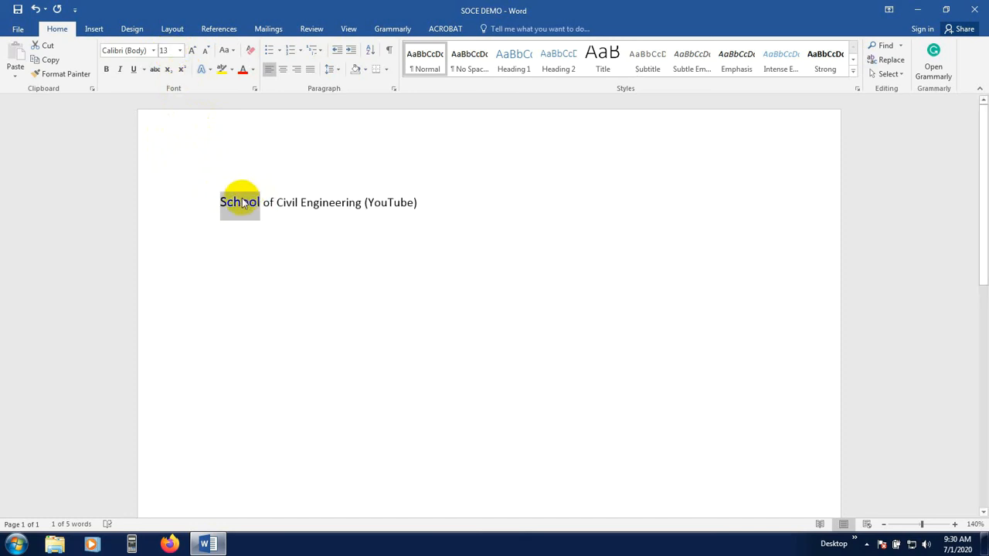
{"action": "left_click", "coordinate": [168, 51]}
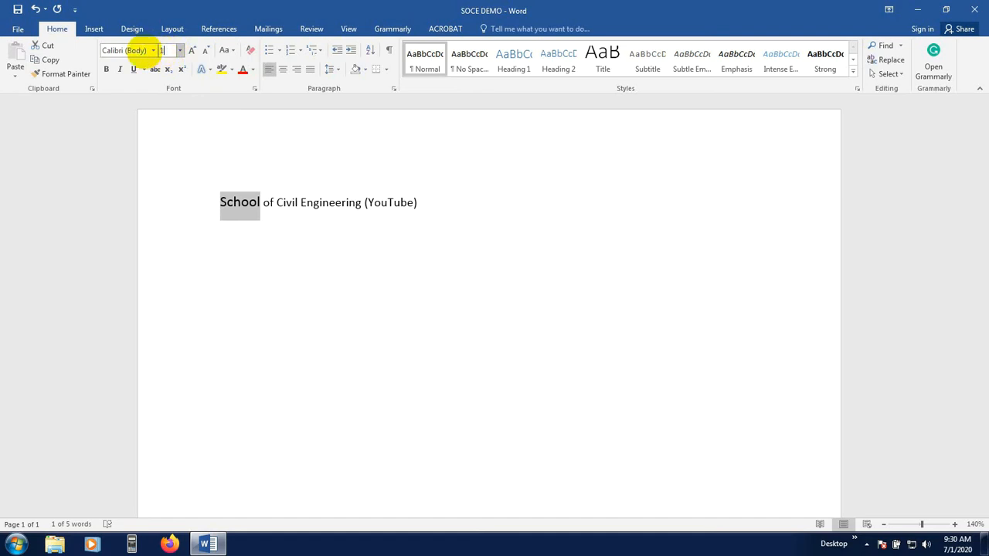
{"action": "key", "text": "Return"}
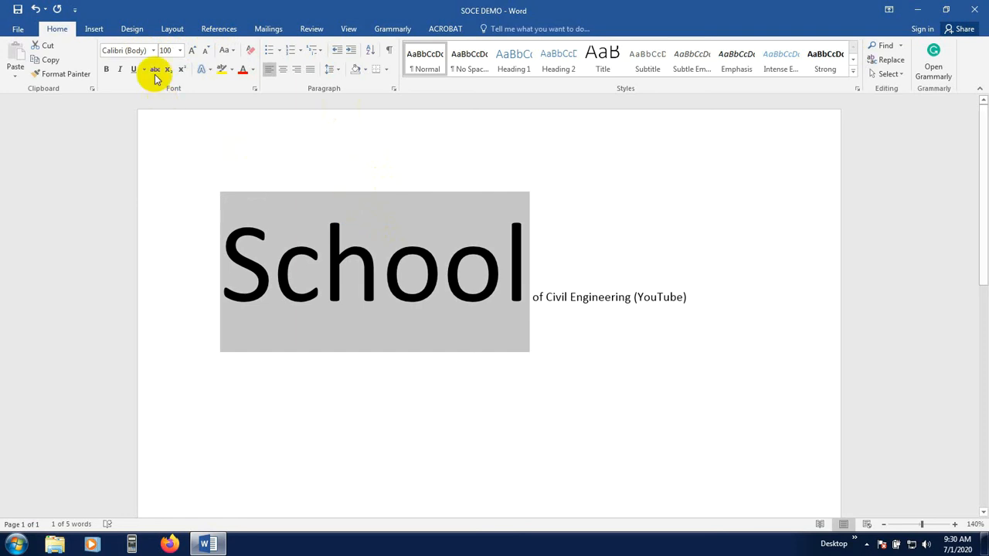
{"action": "left_click", "coordinate": [180, 51]}
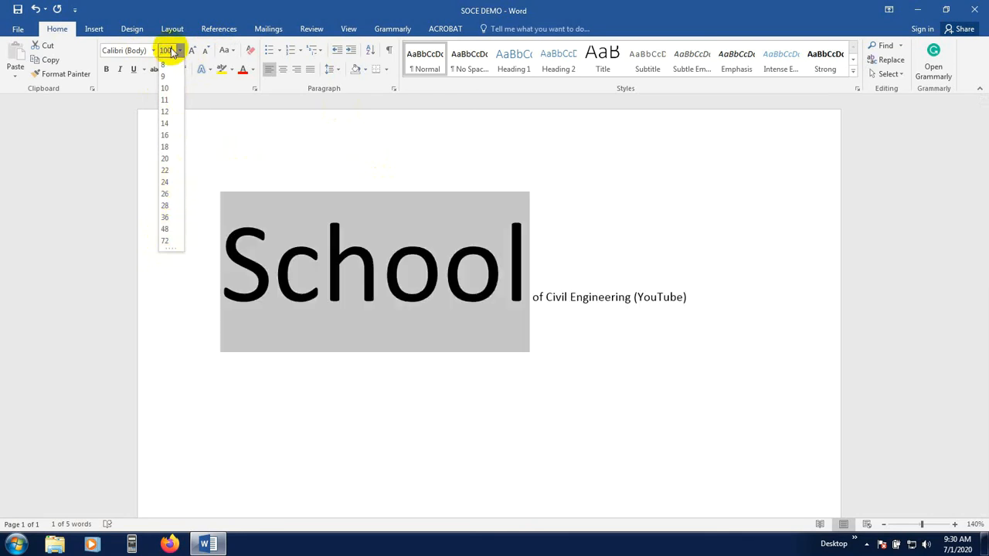
{"action": "left_click_drag", "start_coordinate": [171, 51], "coordinate": [152, 54]}
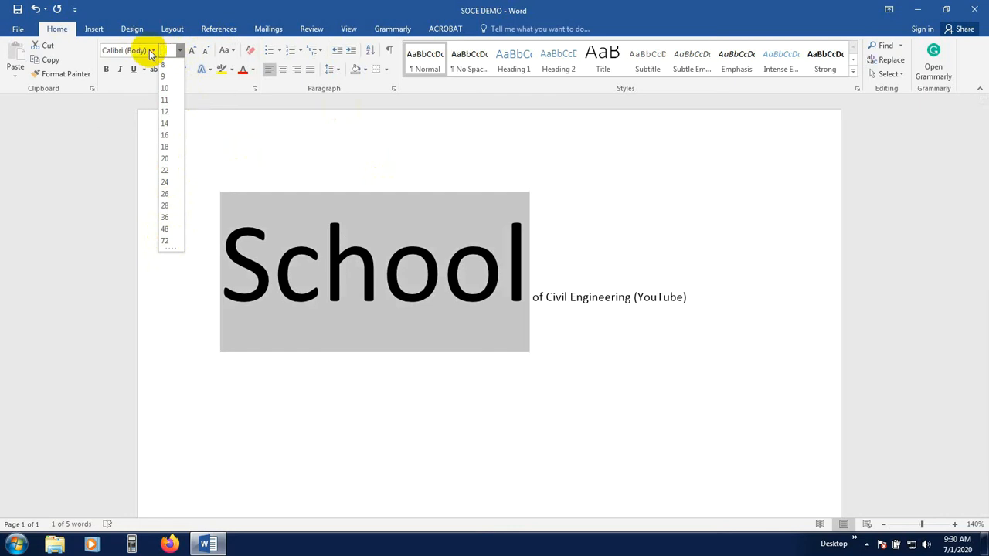
{"action": "left_click", "coordinate": [256, 175]}
Select the text of Civil Engineering (YouTube) and set its font size to 28
{"action": "left_click", "coordinate": [232, 303]}
{"action": "left_click", "coordinate": [437, 338]}
{"action": "left_click_drag", "start_coordinate": [229, 267], "coordinate": [647, 307]}
{"action": "left_click_drag", "start_coordinate": [543, 302], "coordinate": [690, 296]}
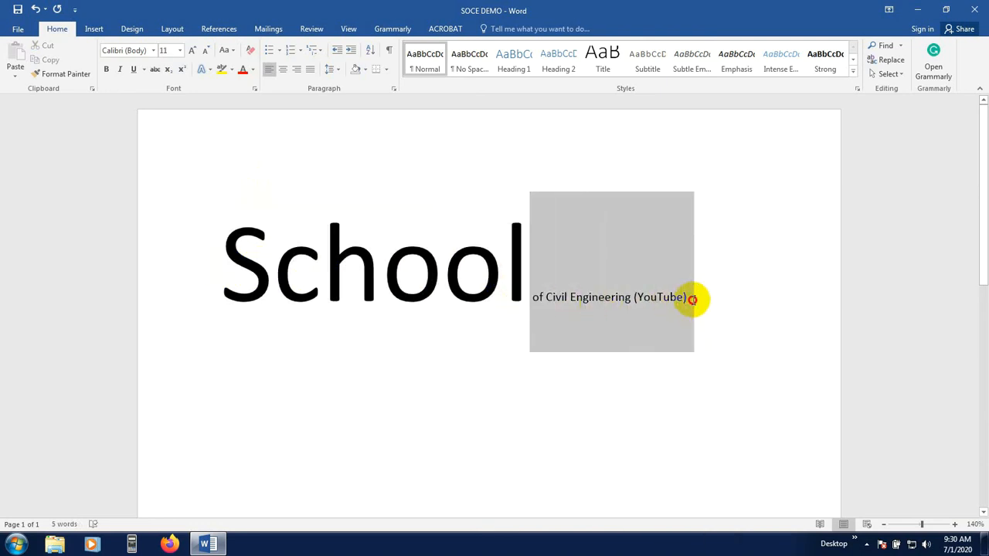
{"action": "left_click", "coordinate": [182, 51]}
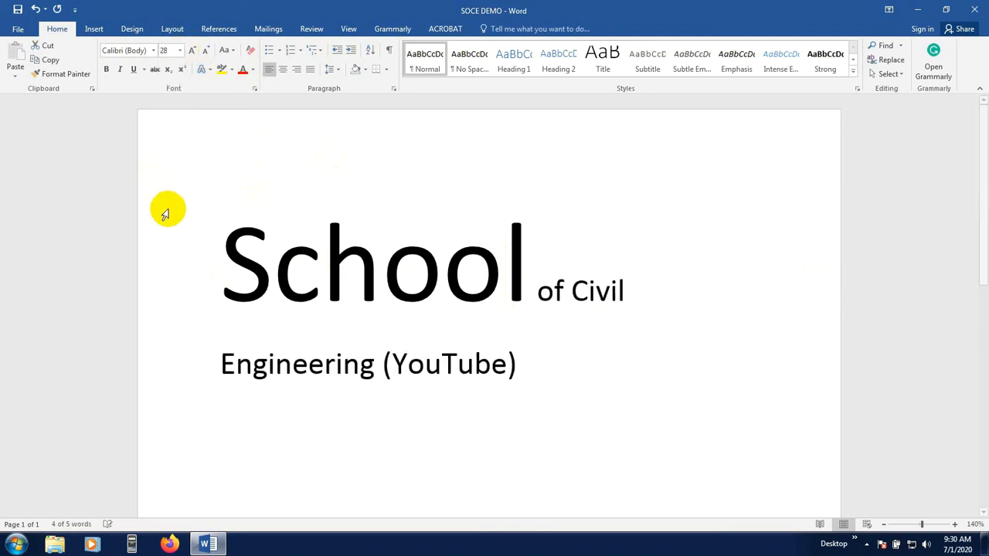
{"action": "left_click", "coordinate": [167, 207]}
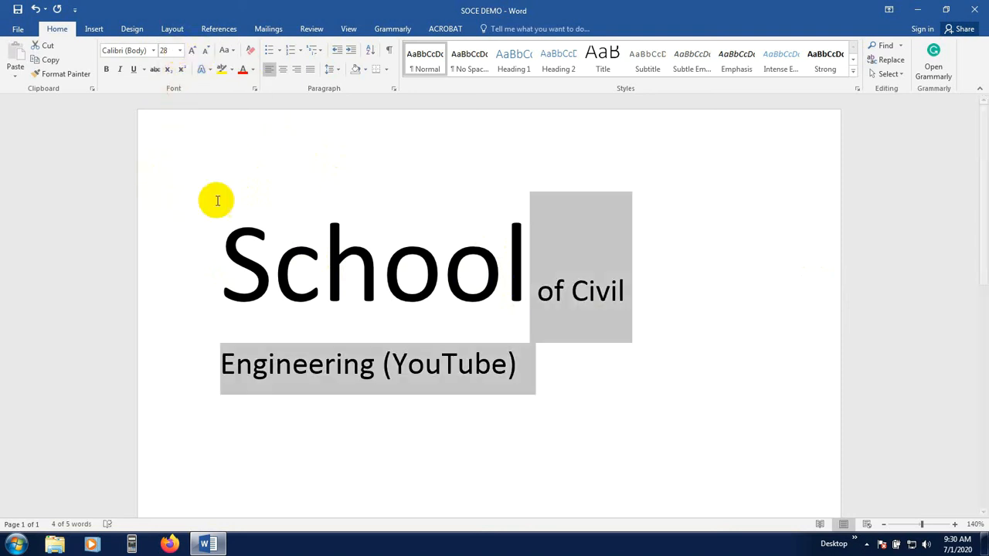
{"action": "left_click", "coordinate": [538, 341]}
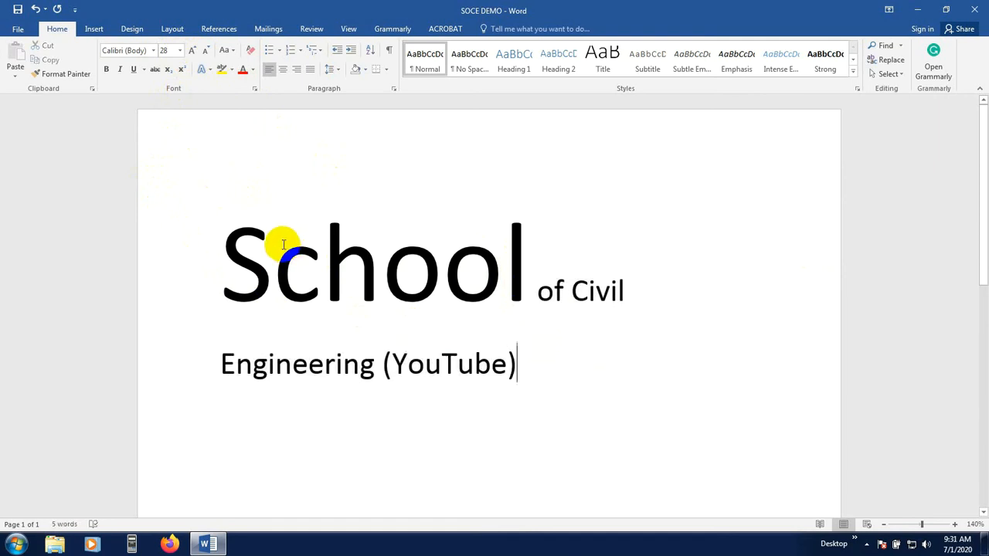
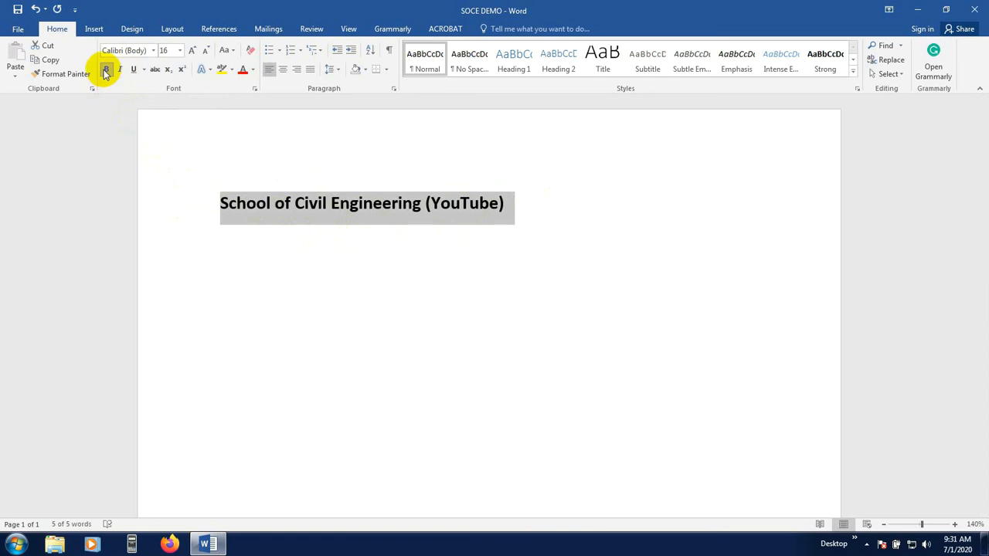
Remove bold from the whole heading line, toggling bold on and off several times
{"action": "left_click", "coordinate": [107, 70]}
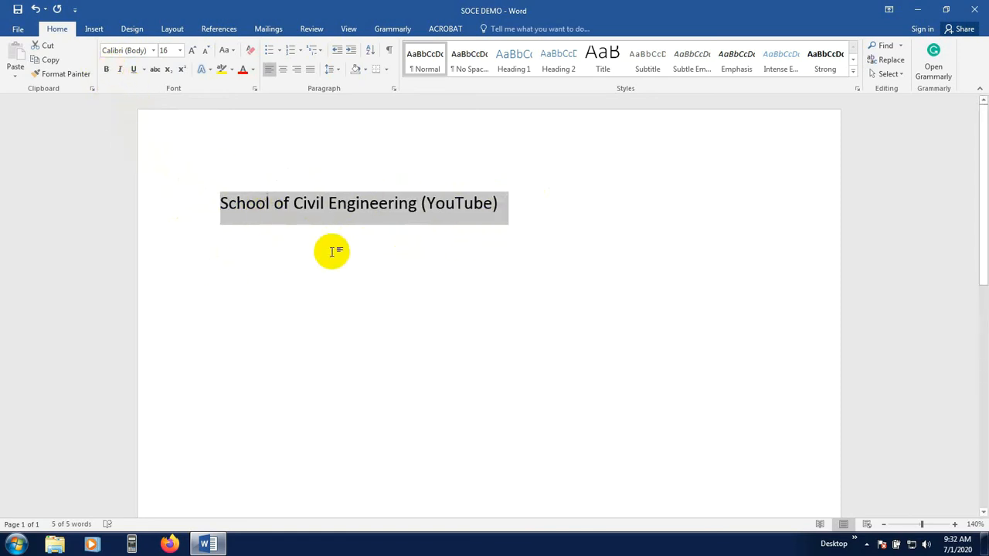
{"action": "key", "text": "ctrl+b"}
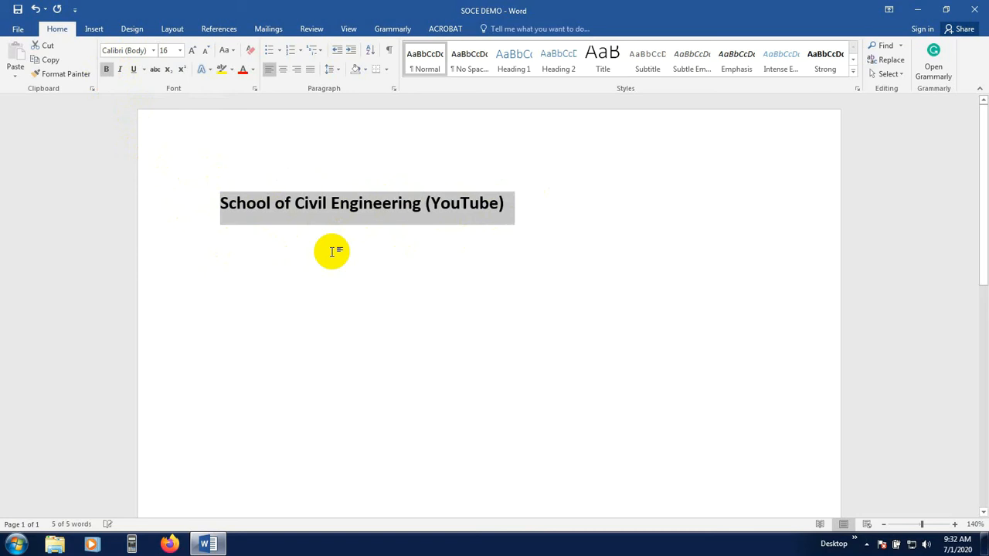
{"action": "key", "text": "ctrl+b"}
{"action": "key", "text": "ctrl+b"}
{"action": "key", "text": "ctrl+b"}
{"action": "key", "text": "ctrl+b"}
{"action": "key", "text": "ctrl+b"}
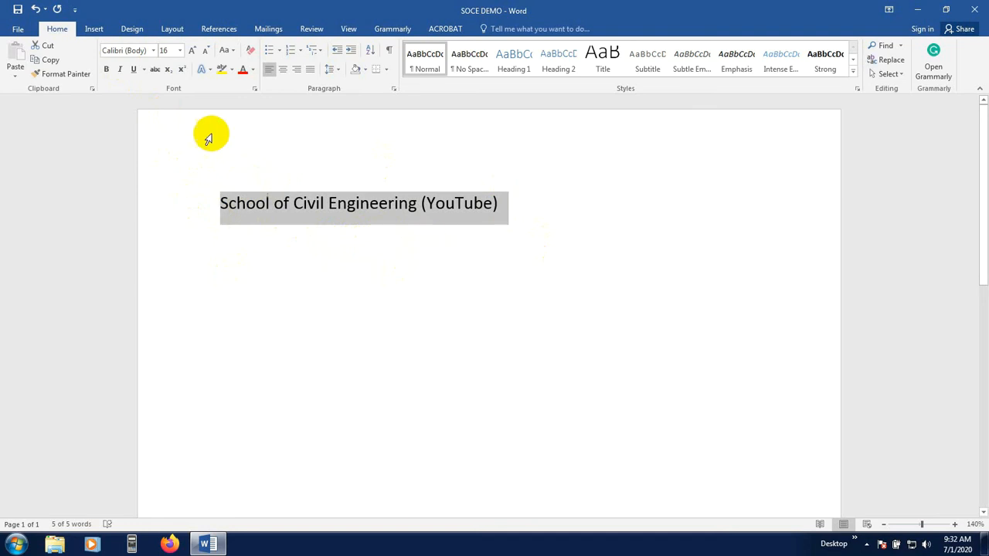
Apply italic to the heading line and remove it, then apply and remove underline the same way
{"action": "left_click", "coordinate": [120, 72]}
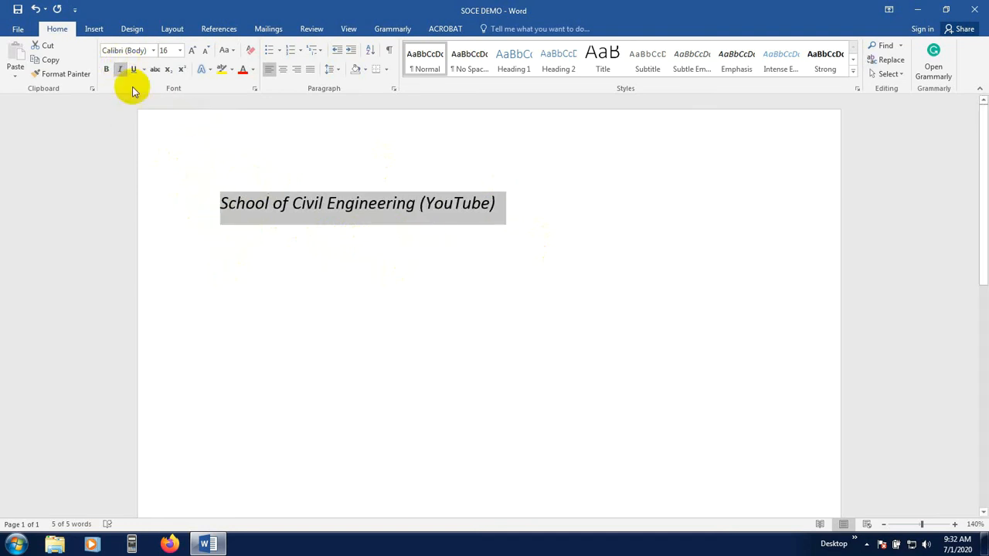
{"action": "left_click", "coordinate": [119, 69]}
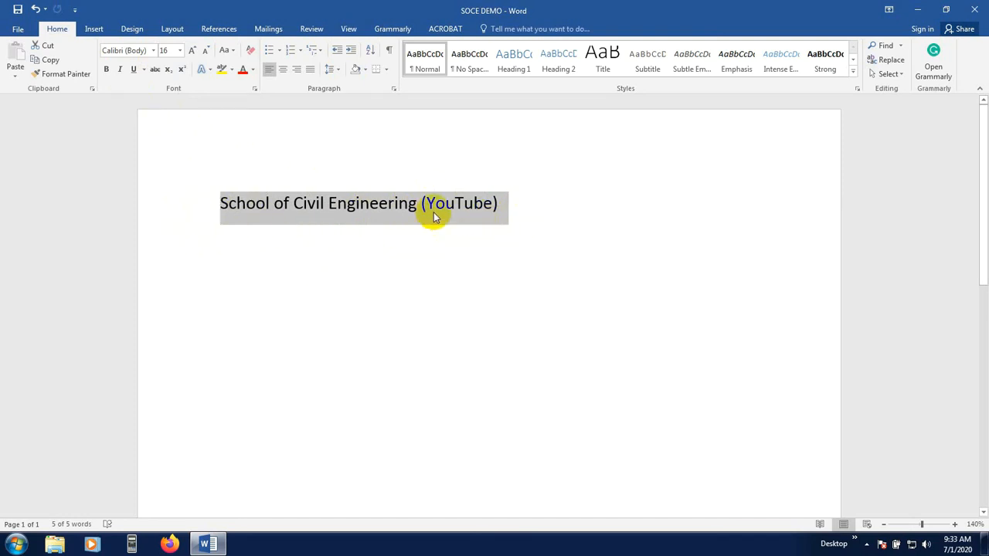
{"action": "left_click", "coordinate": [133, 69]}
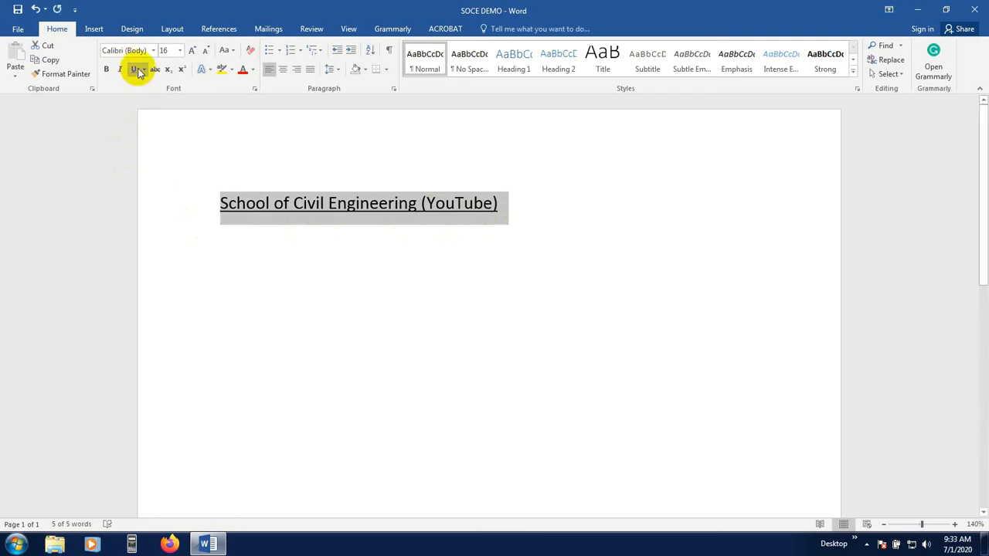
{"action": "left_click", "coordinate": [133, 70]}
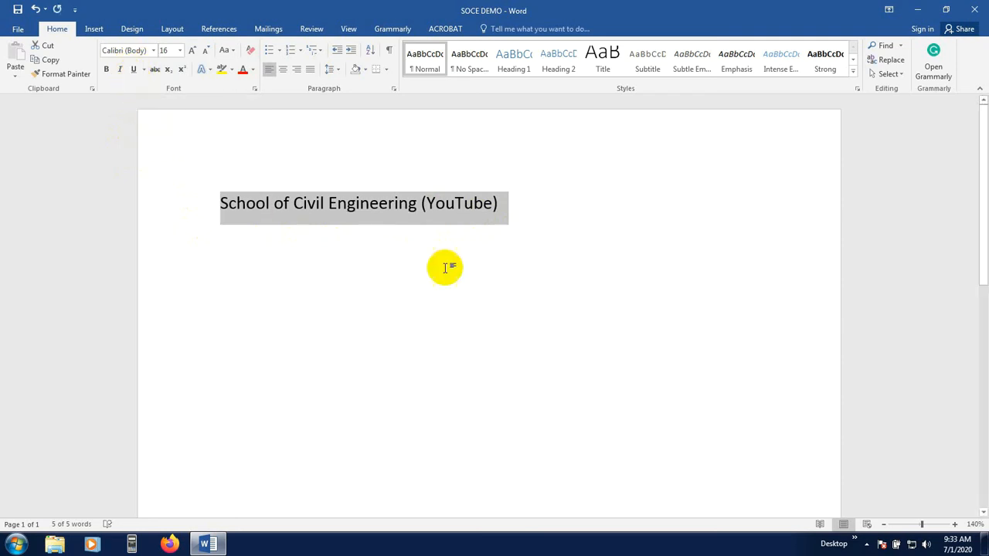
Open the underline options in the Font dialog, view its Advanced and Font tabs, and cancel
{"action": "left_click", "coordinate": [144, 70]}
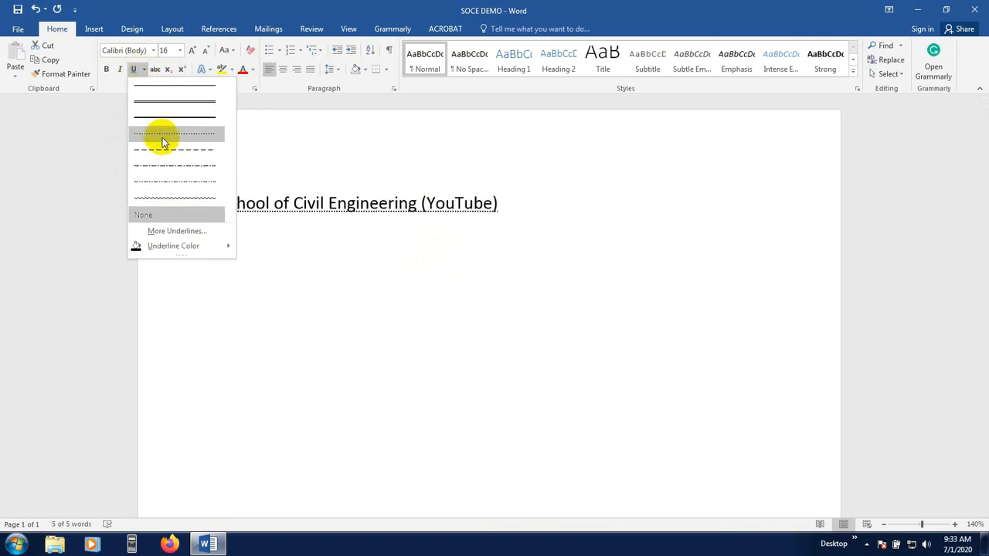
{"action": "left_click", "coordinate": [175, 233]}
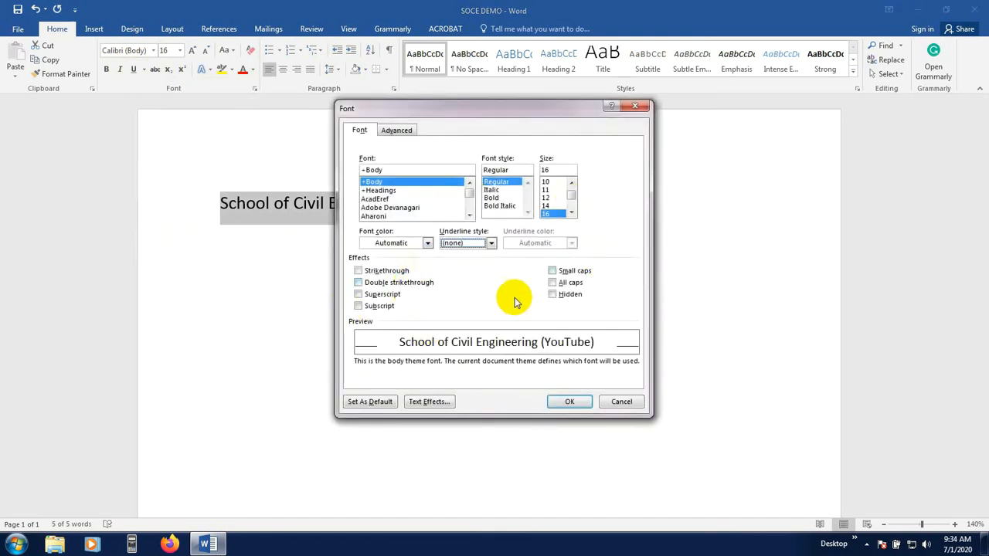
{"action": "left_click", "coordinate": [403, 130]}
{"action": "left_click", "coordinate": [362, 130]}
{"action": "left_click", "coordinate": [621, 401]}
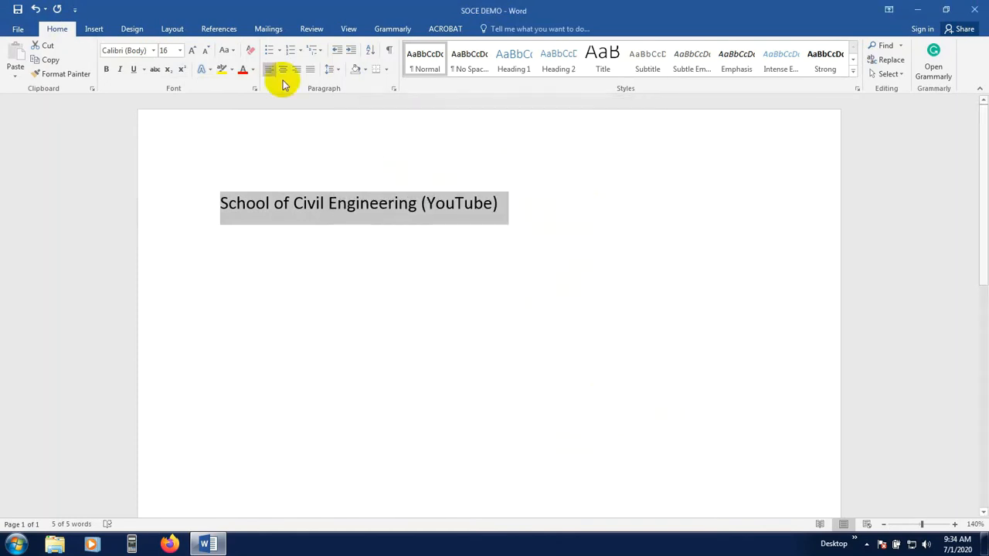
Browse the underline styles and underline colour options for the heading, then close the menu and deselect
{"action": "left_click", "coordinate": [143, 69]}
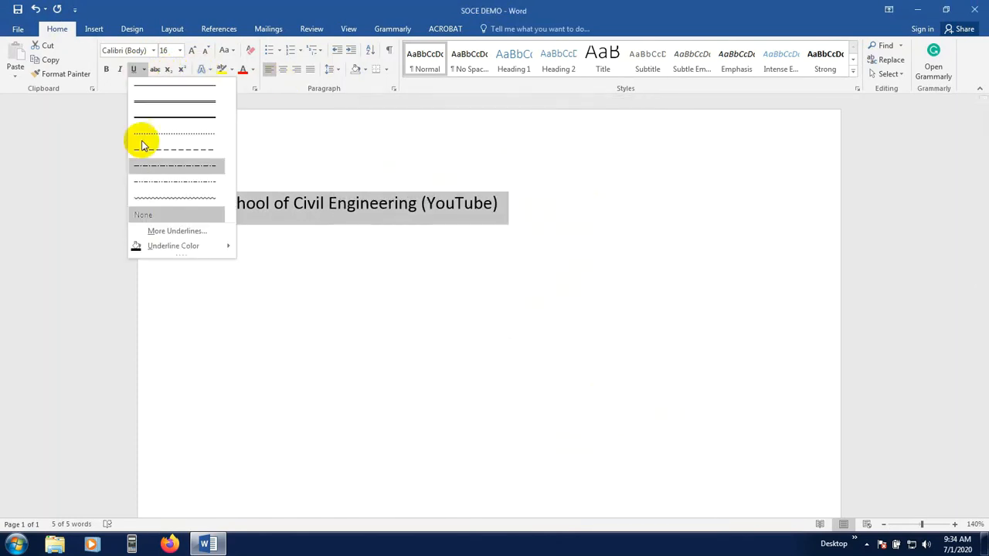
{"action": "mouse_move", "coordinate": [171, 247]}
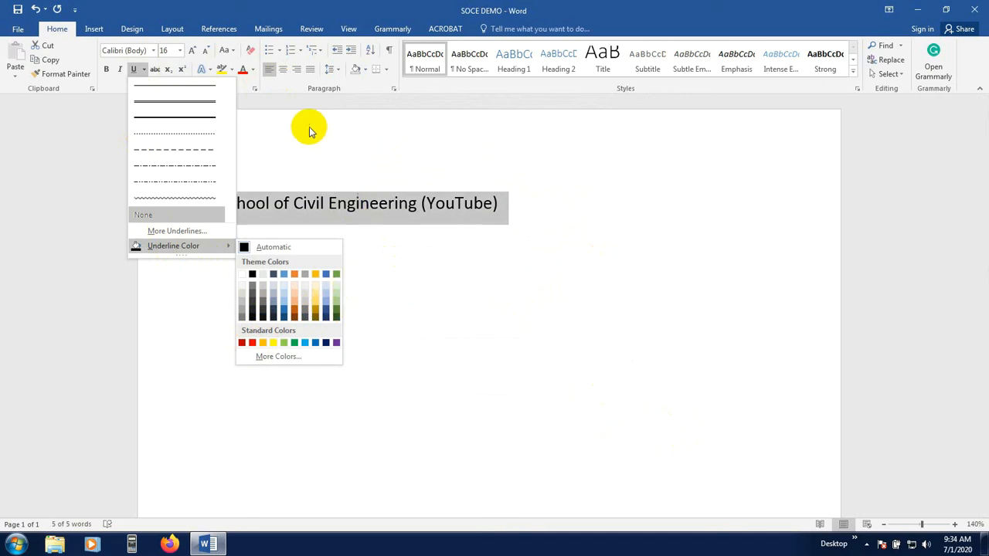
{"action": "left_click", "coordinate": [276, 157]}
{"action": "mouse_move", "coordinate": [222, 217]}
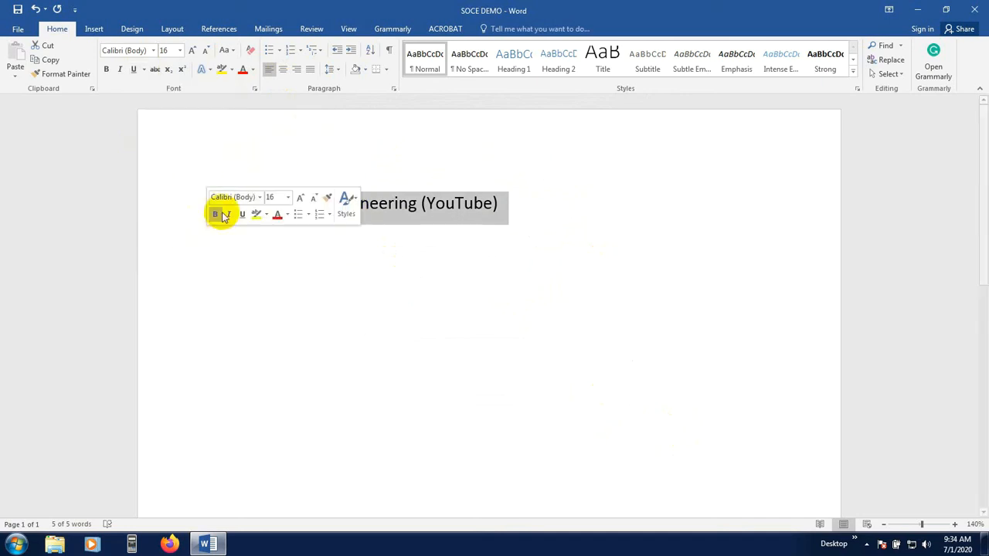
{"action": "left_click", "coordinate": [408, 217]}
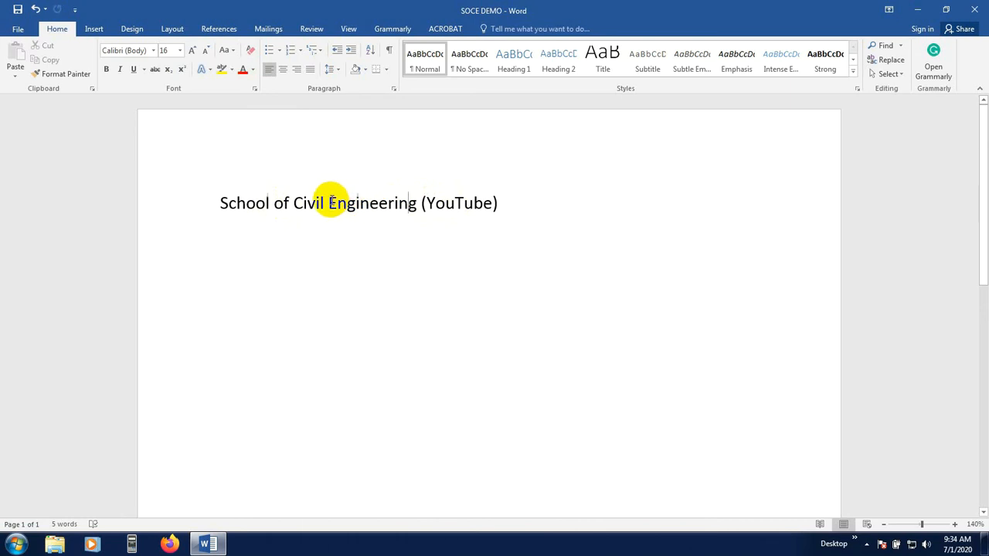
Apply and remove strikethrough on the word Engineering
{"action": "left_click_drag", "start_coordinate": [331, 203], "coordinate": [417, 211]}
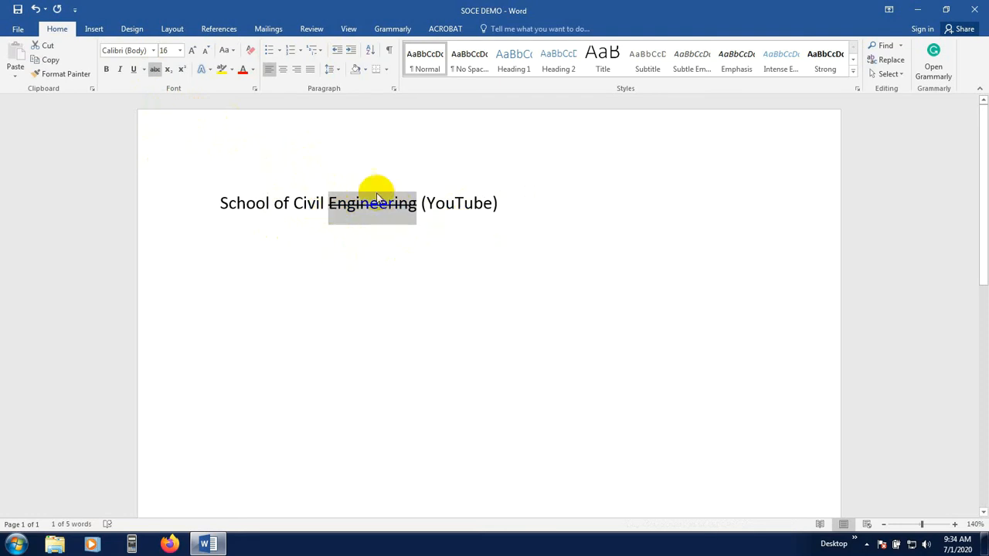
{"action": "left_click", "coordinate": [154, 75]}
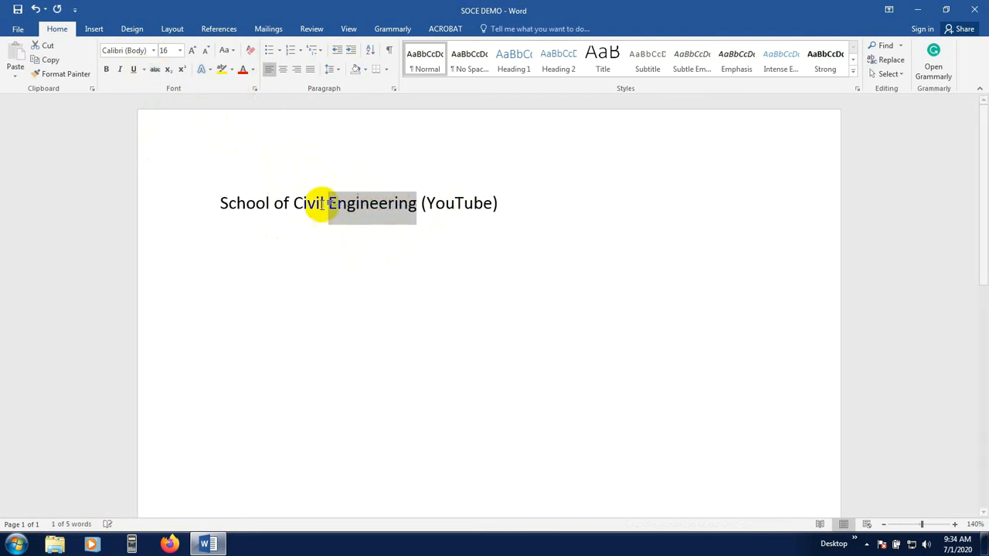
{"action": "left_click", "coordinate": [386, 230]}
{"action": "left_click", "coordinate": [234, 244]}
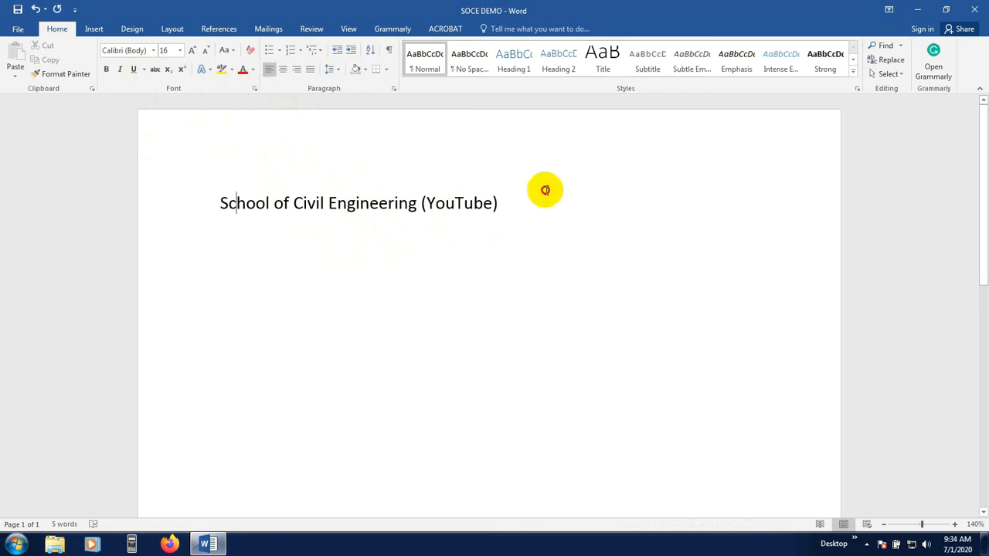
Start a new line below the heading and write X1 and X2 with the digits as subscript
{"action": "left_click", "coordinate": [524, 210]}
{"action": "key", "text": "Return"}
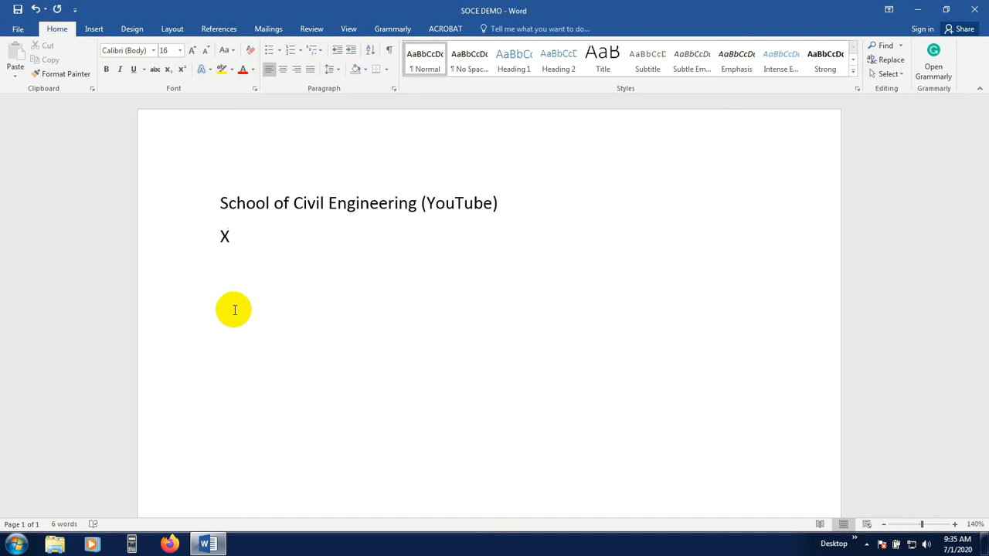
{"action": "left_click", "coordinate": [169, 70]}
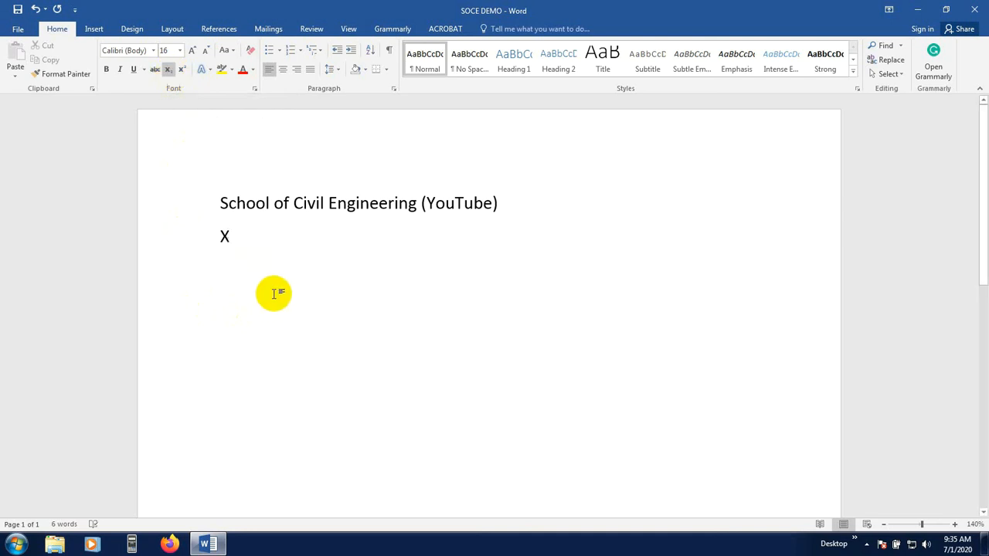
{"action": "type", "text": "1"}
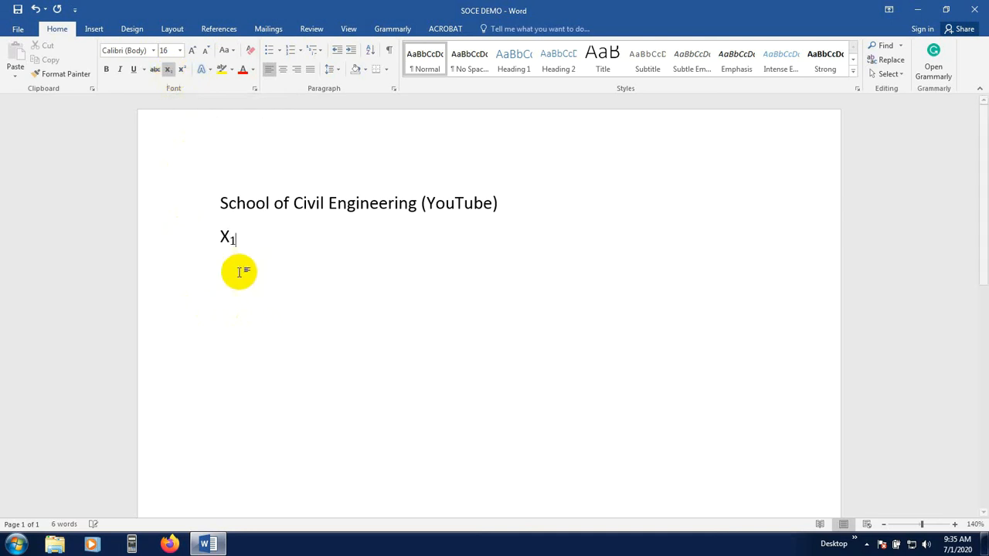
{"action": "left_click", "coordinate": [168, 70]}
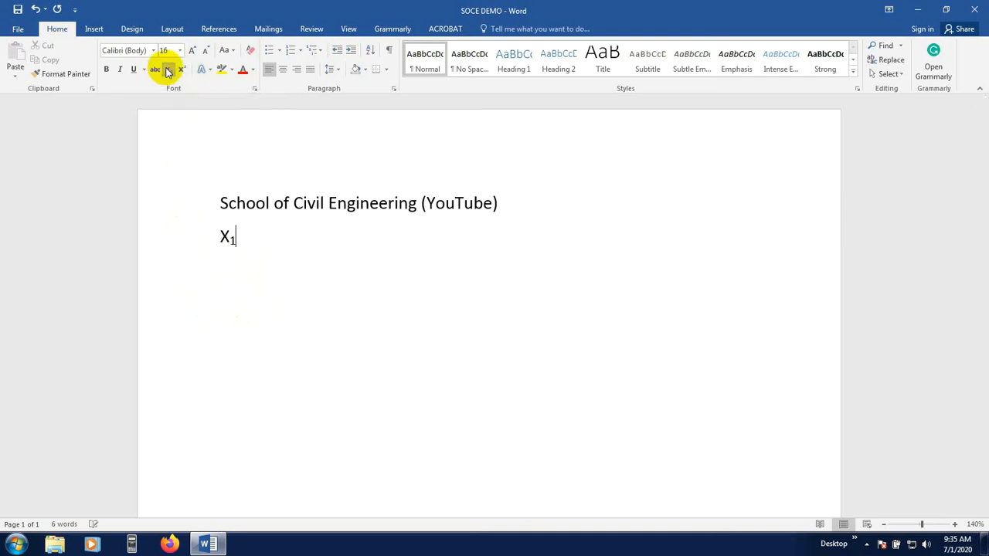
{"action": "type", "text": "x"}
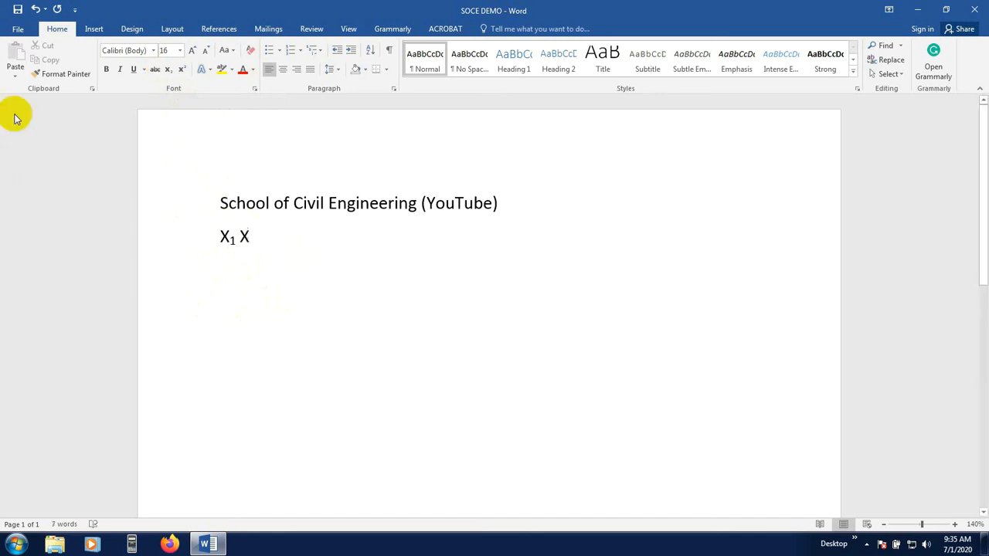
{"action": "left_click", "coordinate": [168, 71]}
{"action": "type", "text": "2"}
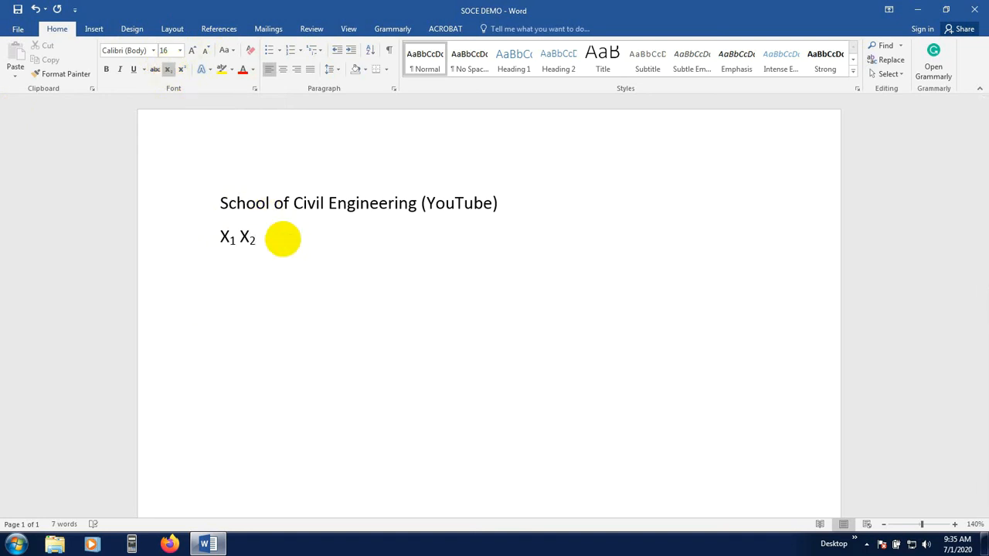
{"action": "left_click", "coordinate": [168, 69]}
Add X1 and X2 after them with the digits as superscript
{"action": "double_click", "coordinate": [258, 235]}
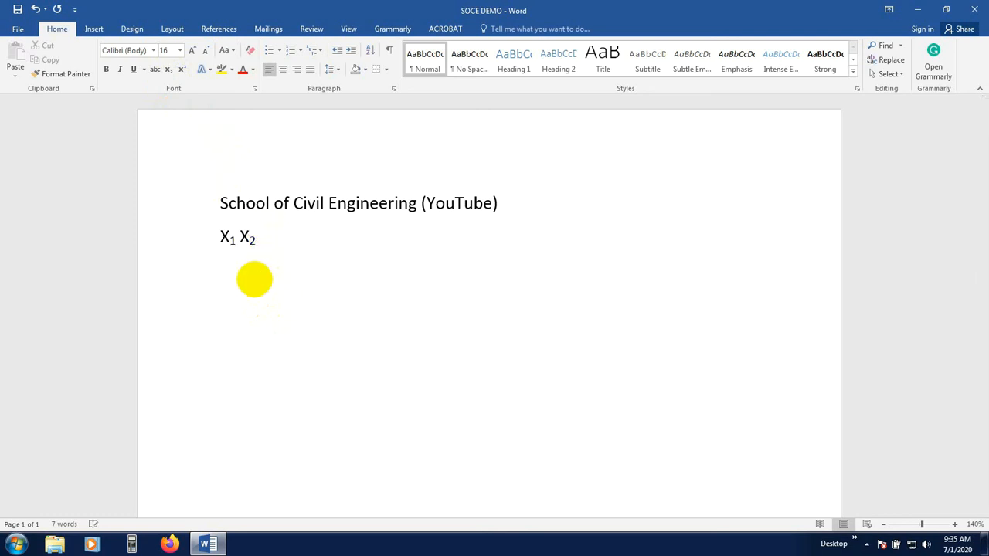
{"action": "type", "text": "X"}
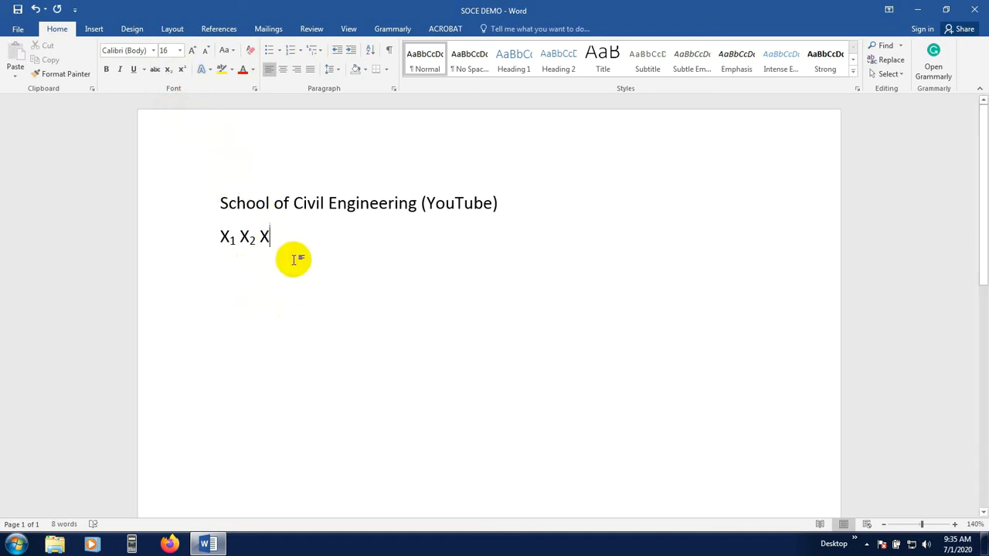
{"action": "left_click", "coordinate": [186, 68]}
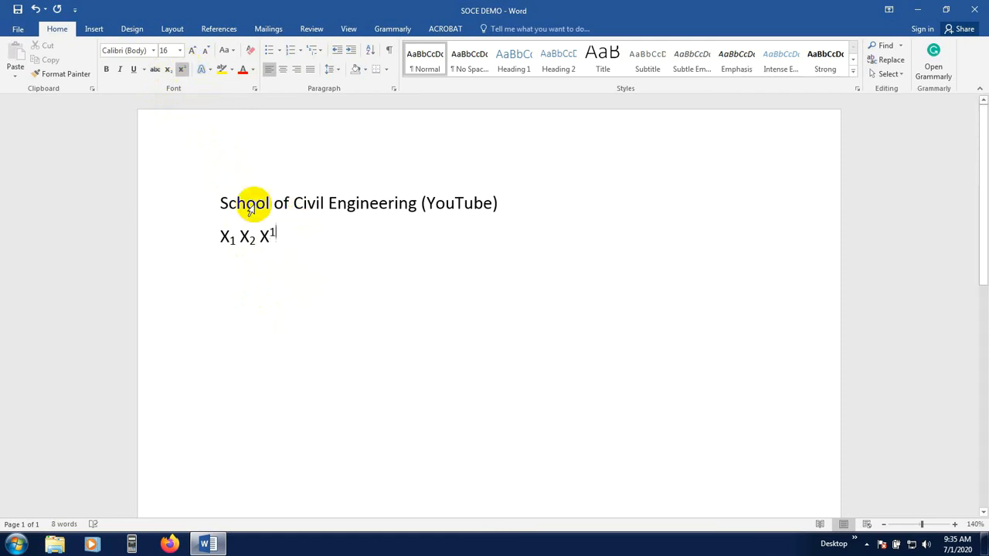
{"action": "left_click", "coordinate": [184, 70]}
{"action": "type", "text": "X"}
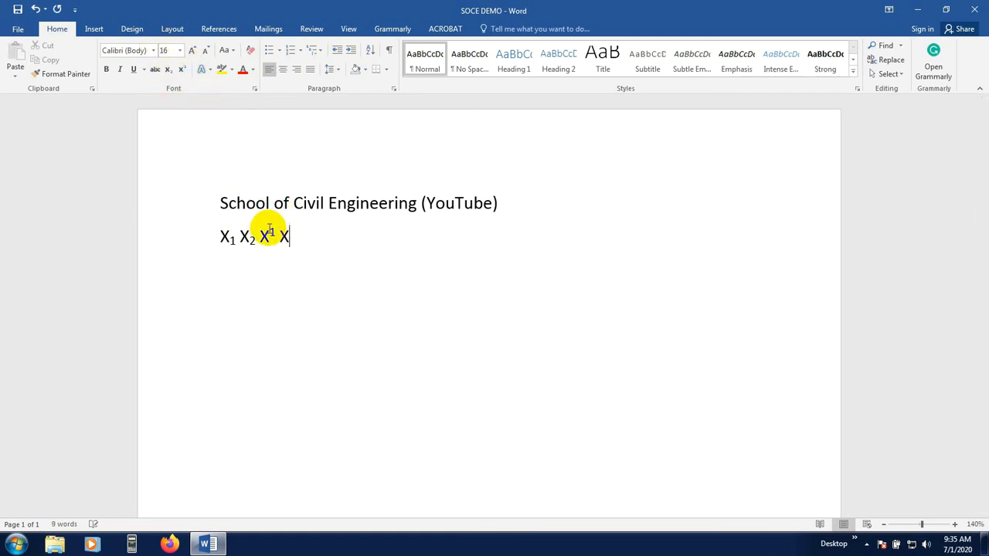
{"action": "left_click", "coordinate": [181, 70]}
{"action": "type", "text": "2"}
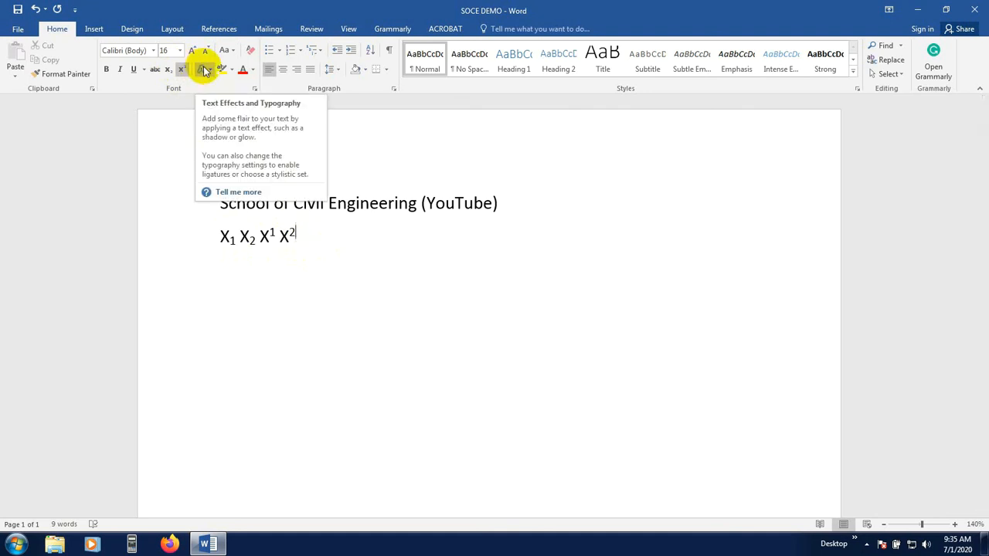
Select the whole heading line and try applying a shadowed text effect from the text effects gallery
{"action": "left_click_drag", "start_coordinate": [427, 205], "coordinate": [422, 204]}
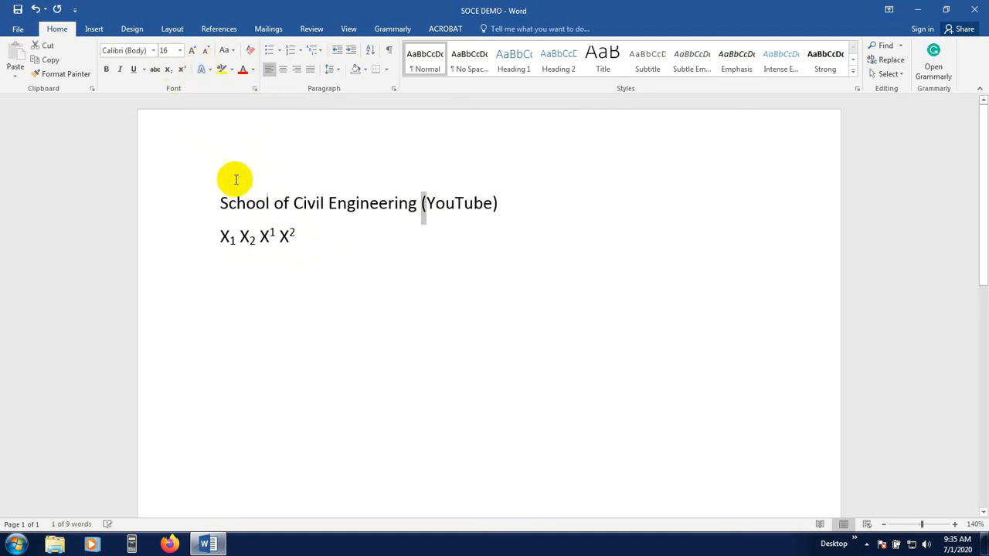
{"action": "left_click_drag", "start_coordinate": [220, 202], "coordinate": [521, 212]}
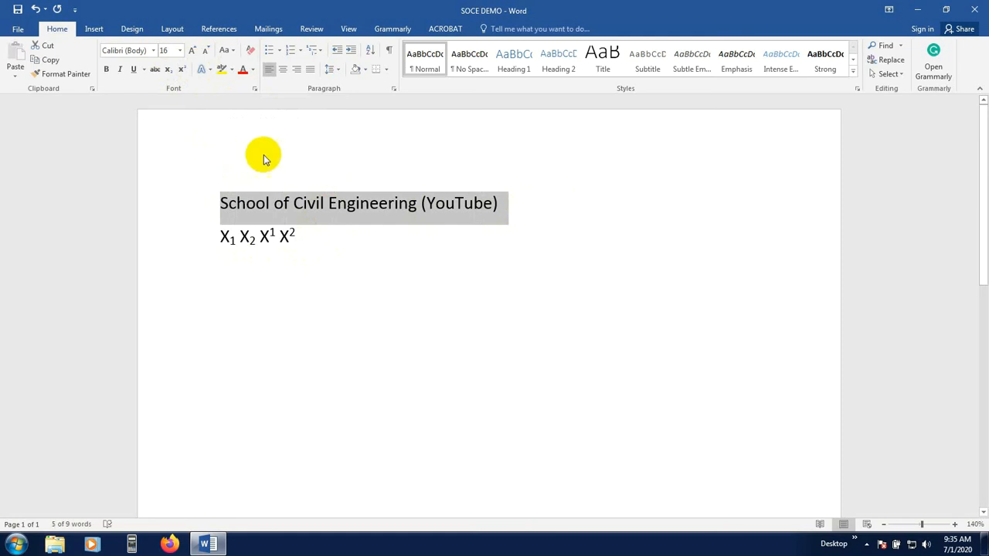
{"action": "left_click", "coordinate": [211, 71]}
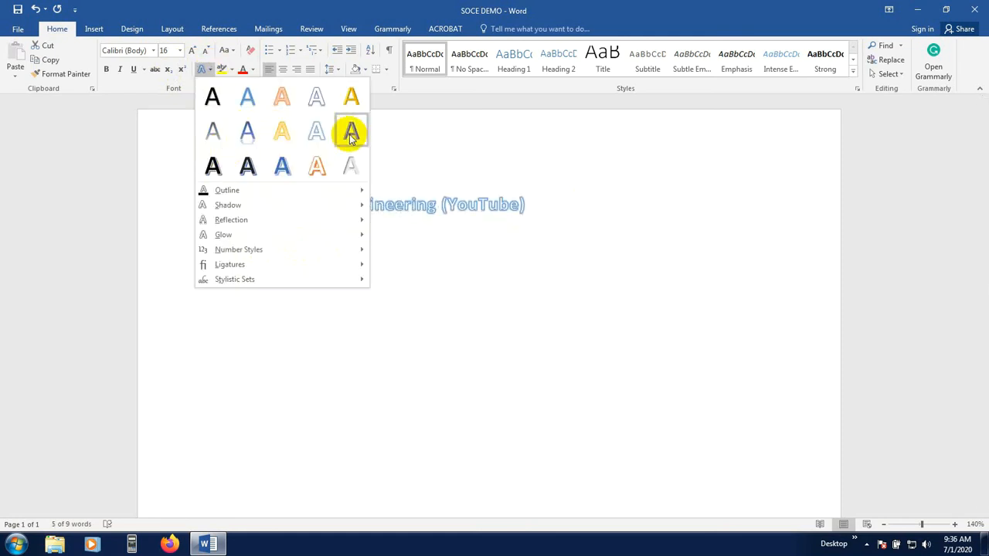
{"action": "left_click", "coordinate": [211, 165]}
{"action": "left_click", "coordinate": [257, 203]}
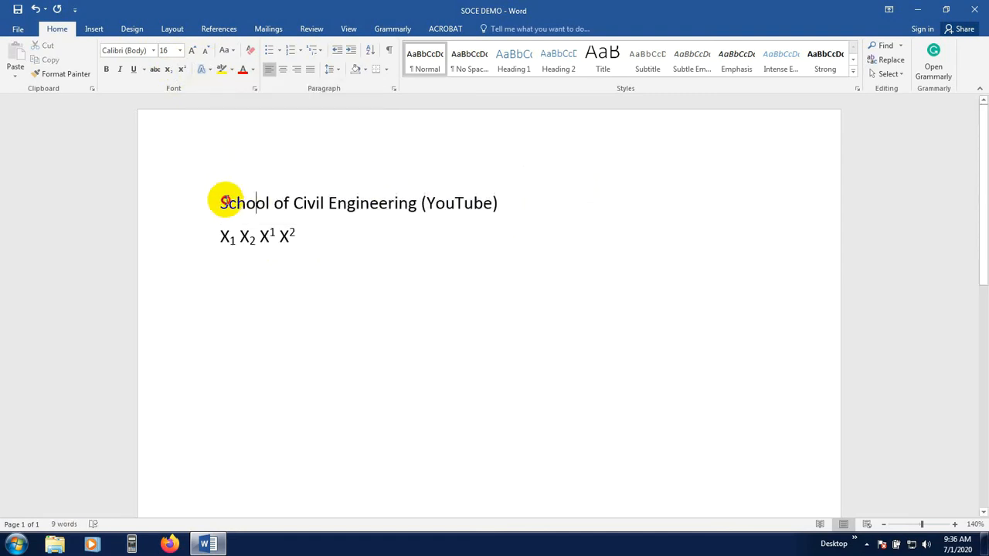
Insert three blank lines above the heading
{"action": "key", "text": "Return"}
{"action": "key", "text": "Return"}
{"action": "key", "text": "Return"}
{"action": "key", "text": "Return"}
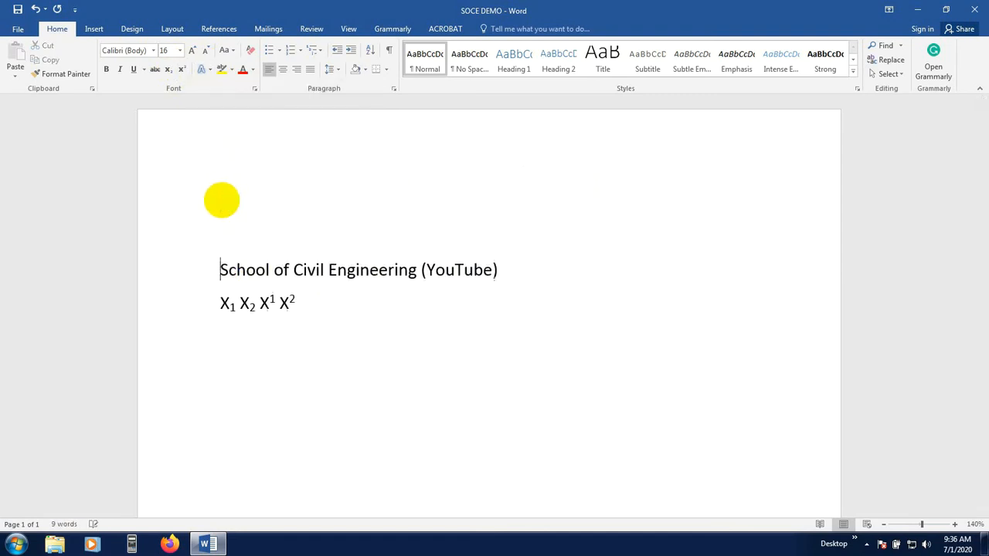
Open the text effects gallery and close it without choosing an effect
{"action": "left_click", "coordinate": [209, 70]}
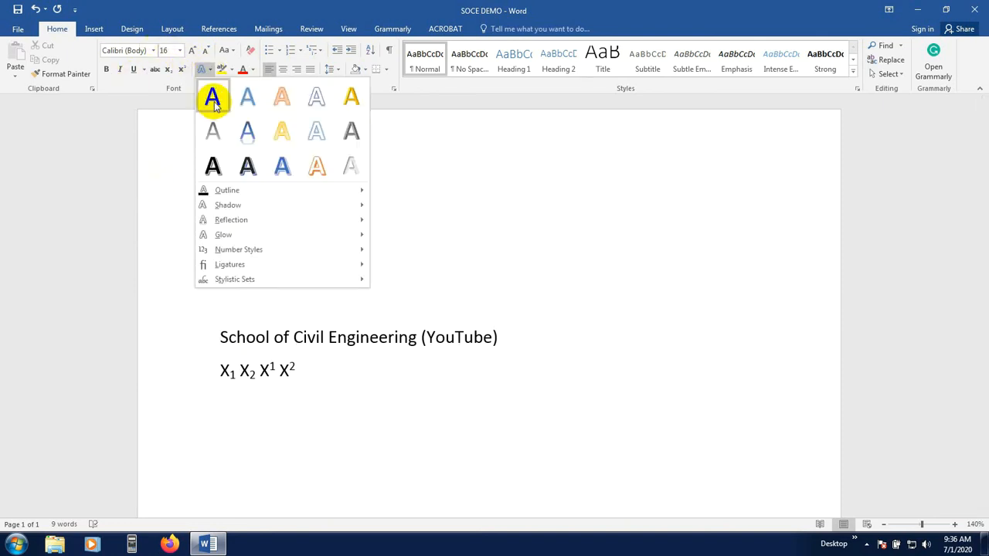
{"action": "left_click", "coordinate": [293, 336]}
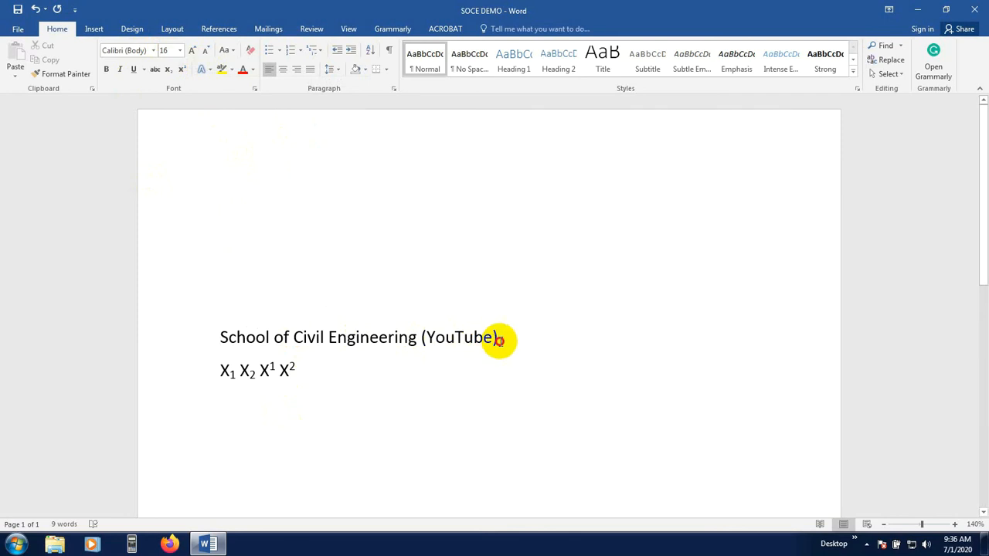
Select the heading and browse the Outline, Shadow, Reflection and Glow text effect options without applying any
{"action": "left_click_drag", "start_coordinate": [498, 340], "coordinate": [241, 335]}
{"action": "left_click", "coordinate": [214, 69]}
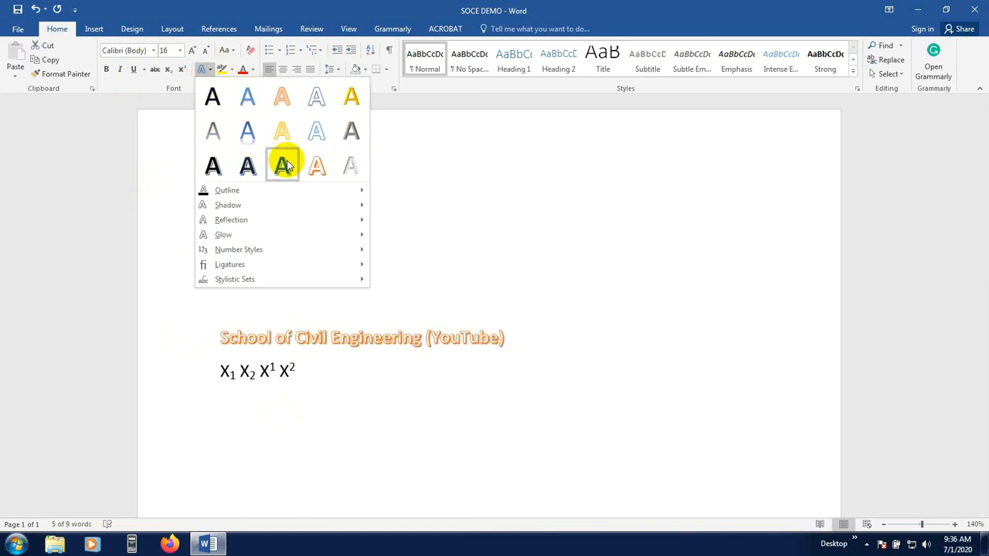
{"action": "mouse_move", "coordinate": [228, 193]}
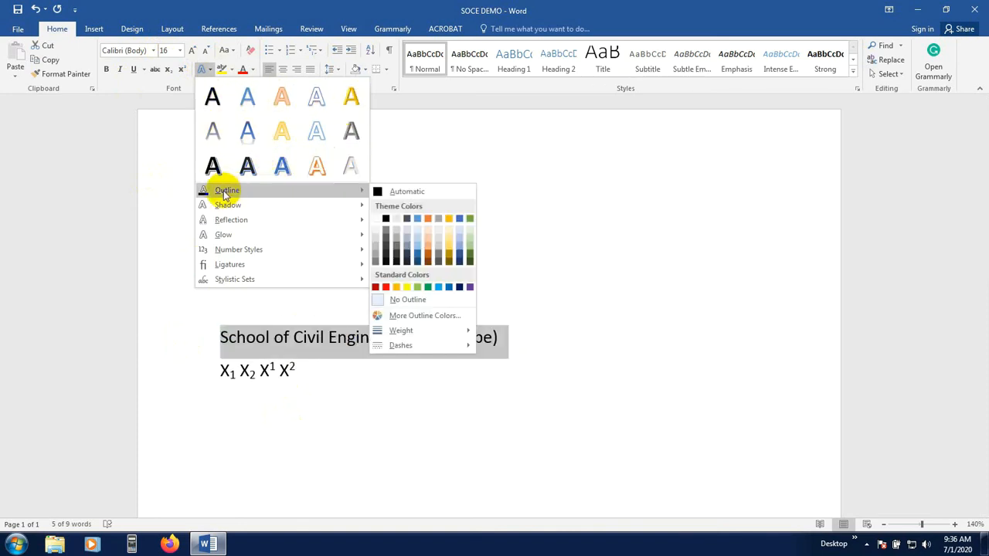
{"action": "mouse_move", "coordinate": [293, 207]}
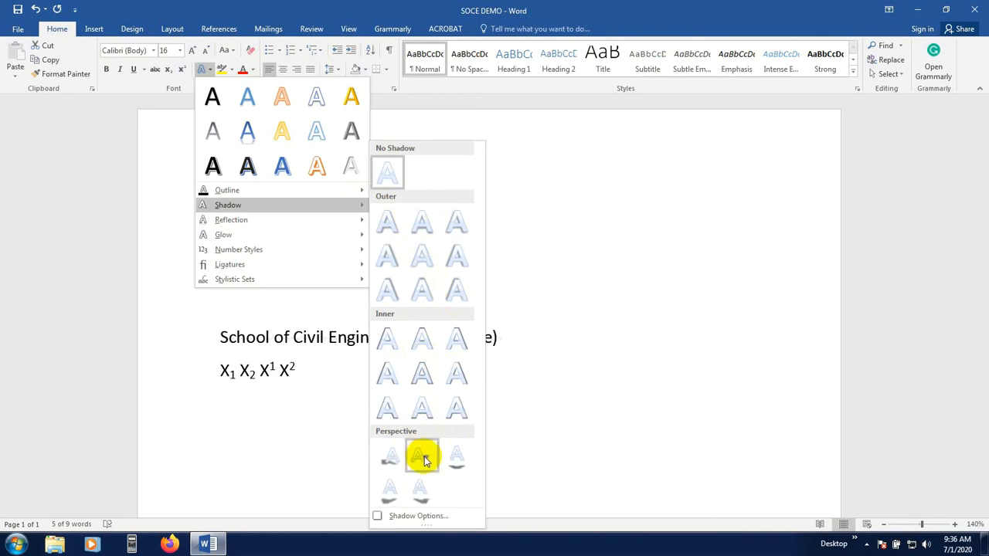
{"action": "mouse_move", "coordinate": [267, 224]}
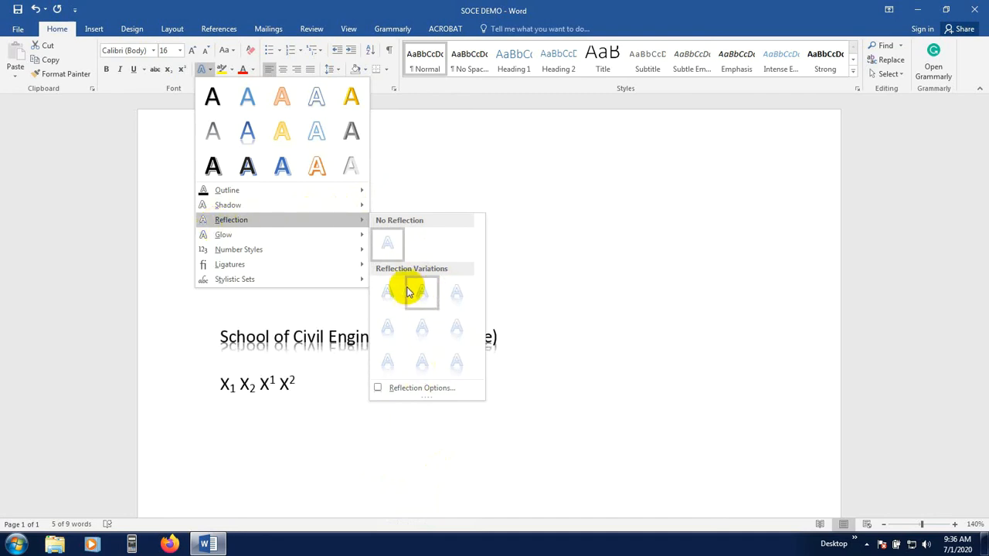
{"action": "mouse_move", "coordinate": [256, 234]}
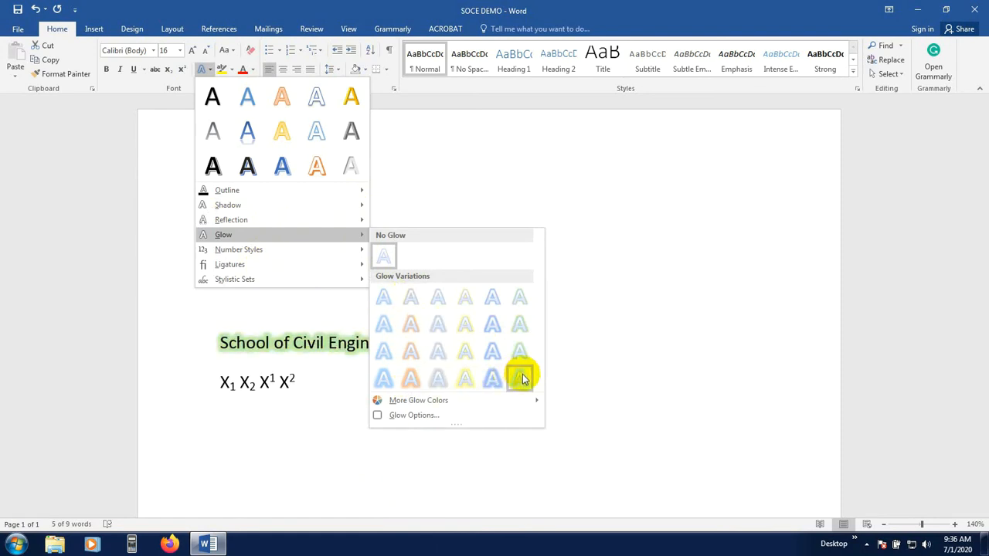
{"action": "mouse_move", "coordinate": [321, 254]}
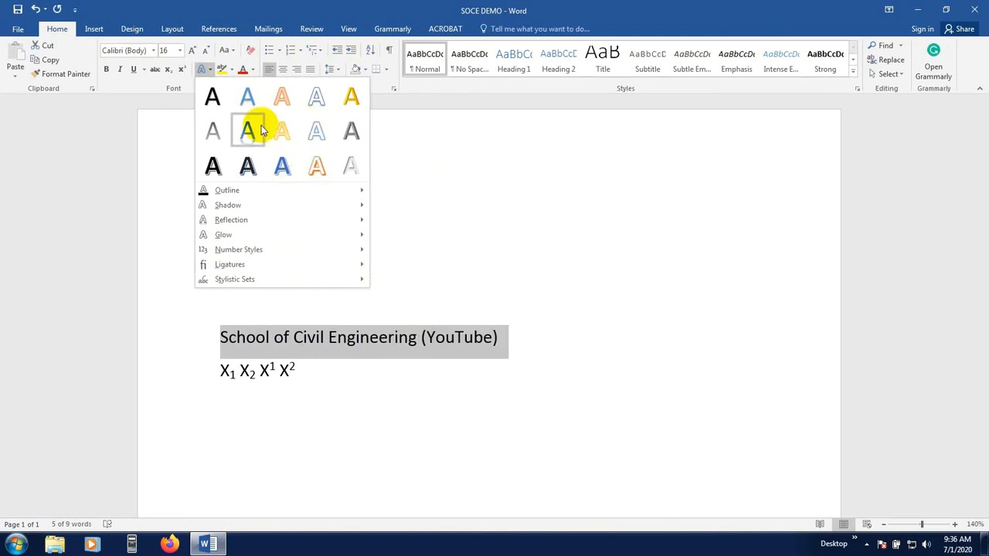
{"action": "left_click", "coordinate": [159, 128]}
{"action": "left_click", "coordinate": [252, 278]}
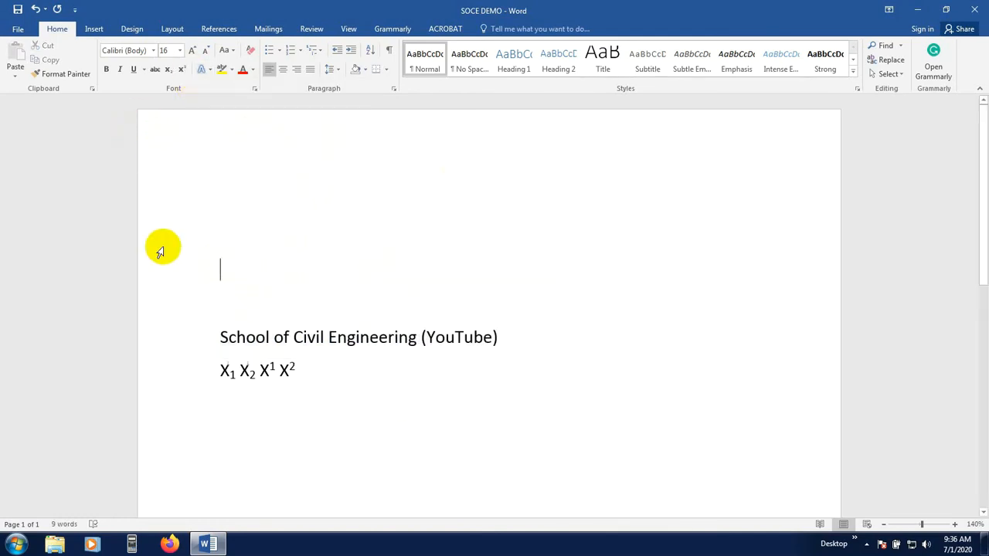
Select the heading and highlight it in bright green
{"action": "left_click", "coordinate": [220, 336]}
{"action": "left_click_drag", "start_coordinate": [219, 333], "coordinate": [522, 325]}
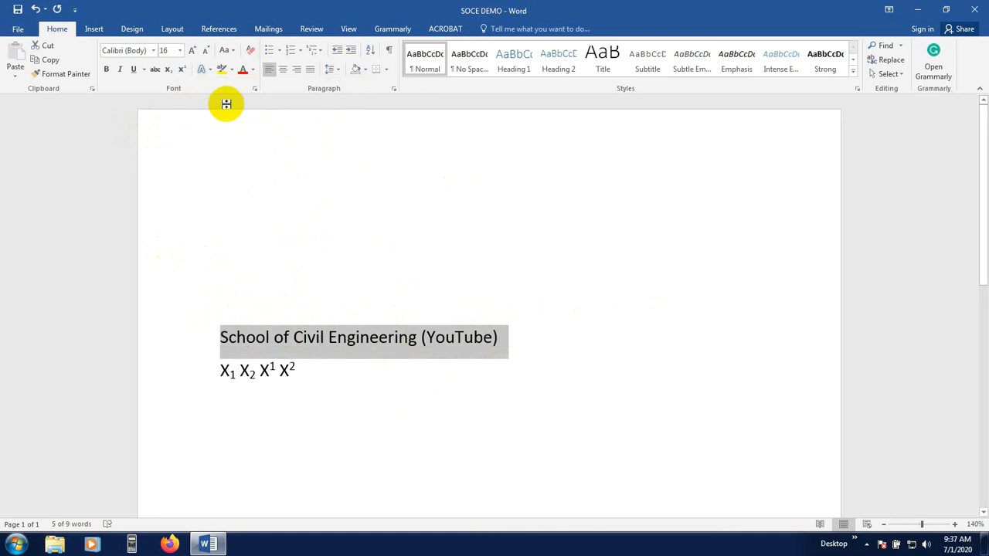
{"action": "left_click", "coordinate": [231, 69]}
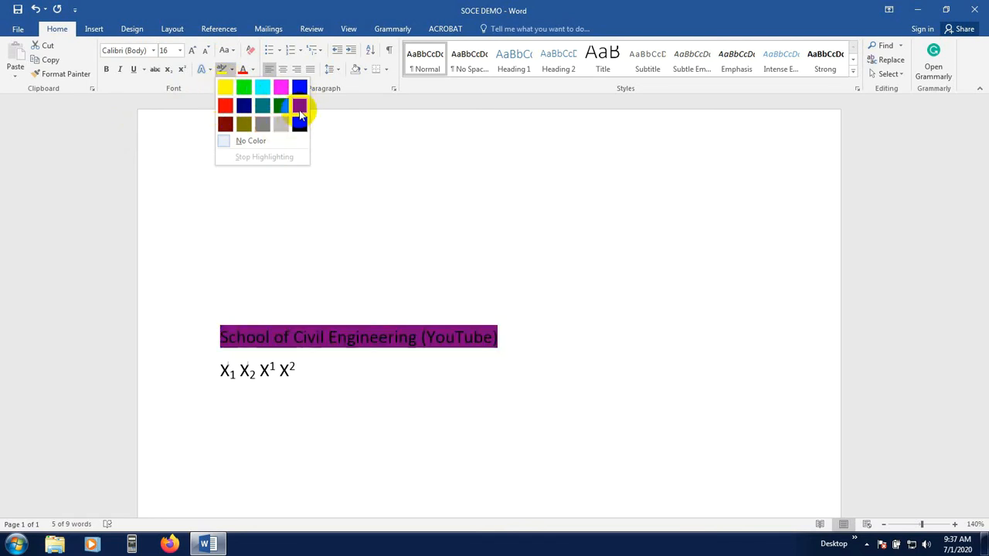
{"action": "left_click", "coordinate": [245, 91]}
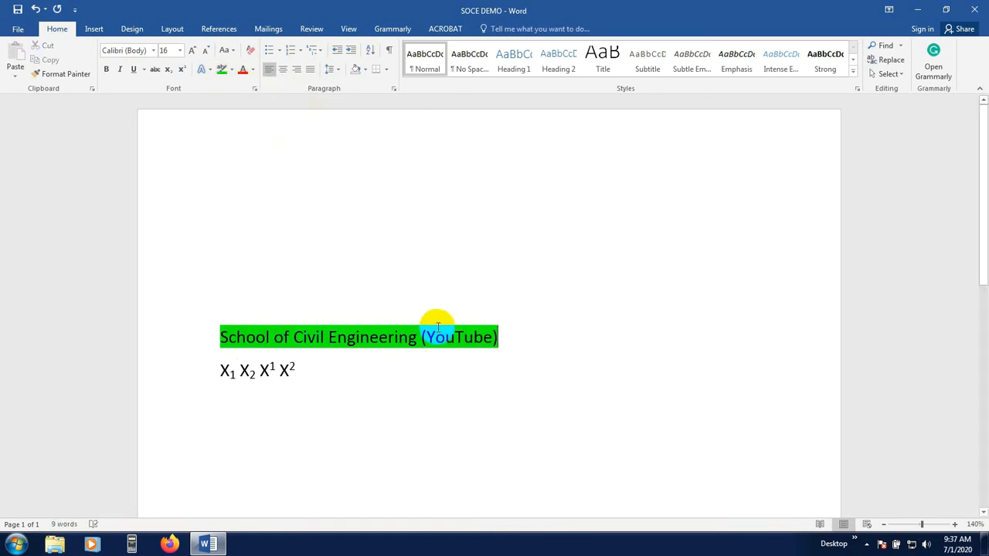
Reselect the heading and set its highlight to No Color
{"action": "left_click_drag", "start_coordinate": [424, 332], "coordinate": [170, 342]}
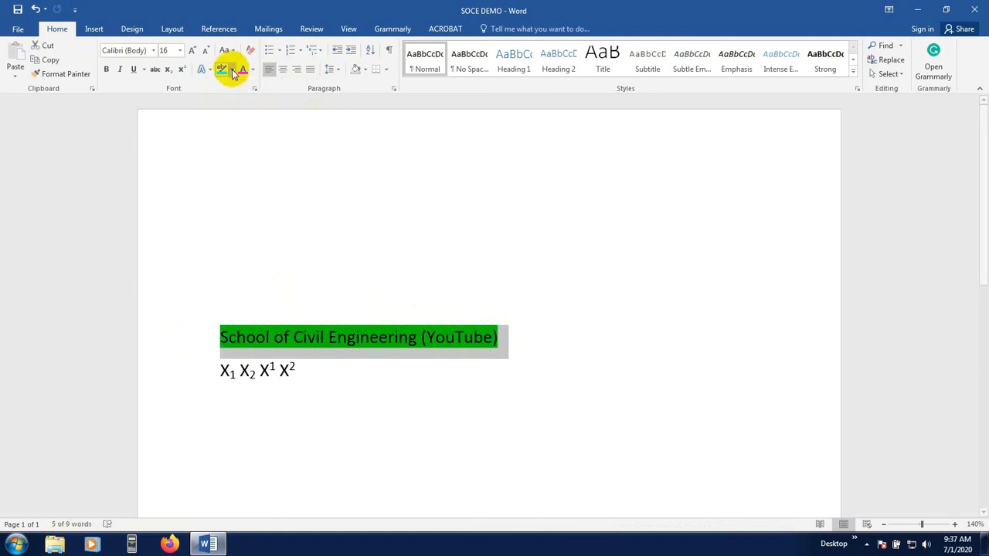
{"action": "left_click", "coordinate": [231, 69]}
{"action": "left_click", "coordinate": [248, 143]}
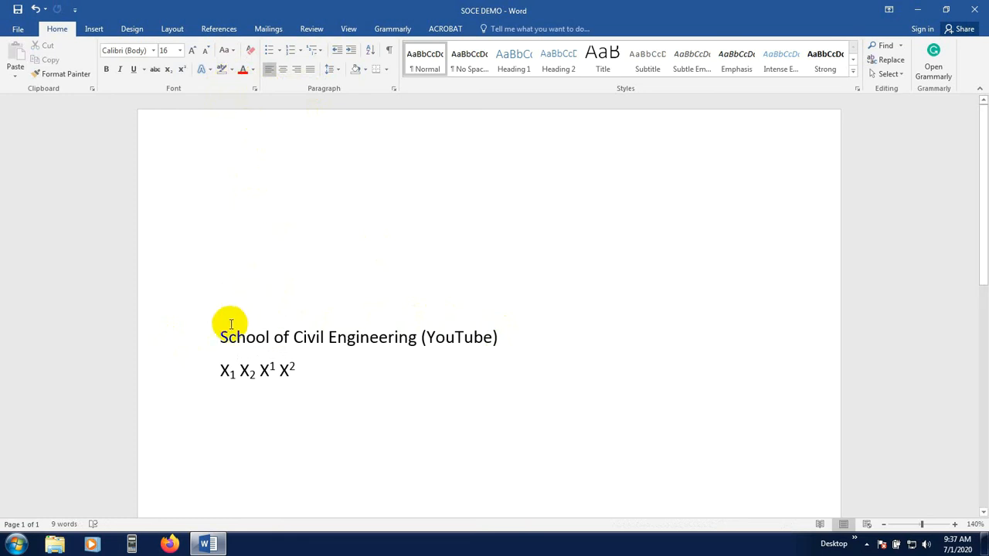
Select the heading and give it a custom RGB font colour of 119, 237, 122
{"action": "left_click_drag", "start_coordinate": [221, 337], "coordinate": [514, 337]}
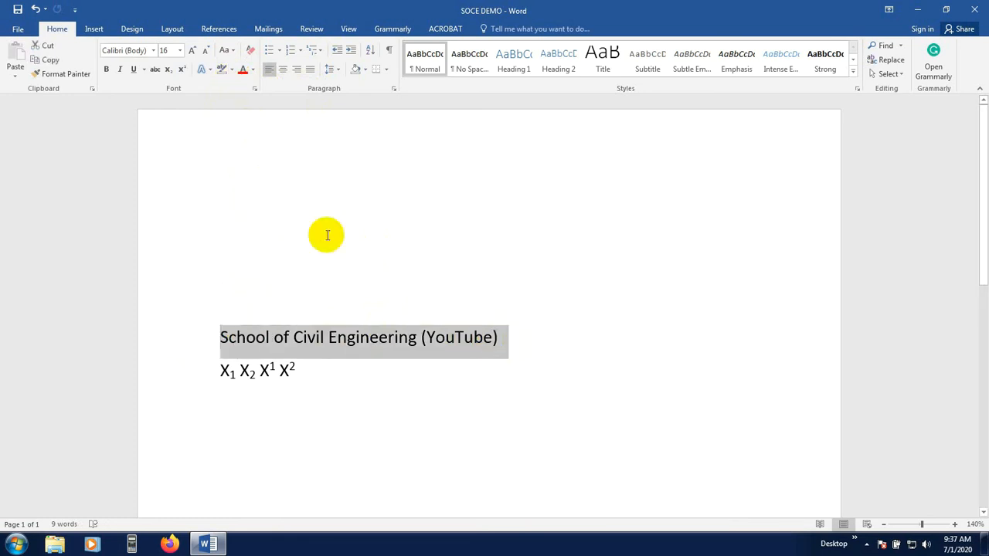
{"action": "left_click", "coordinate": [252, 69]}
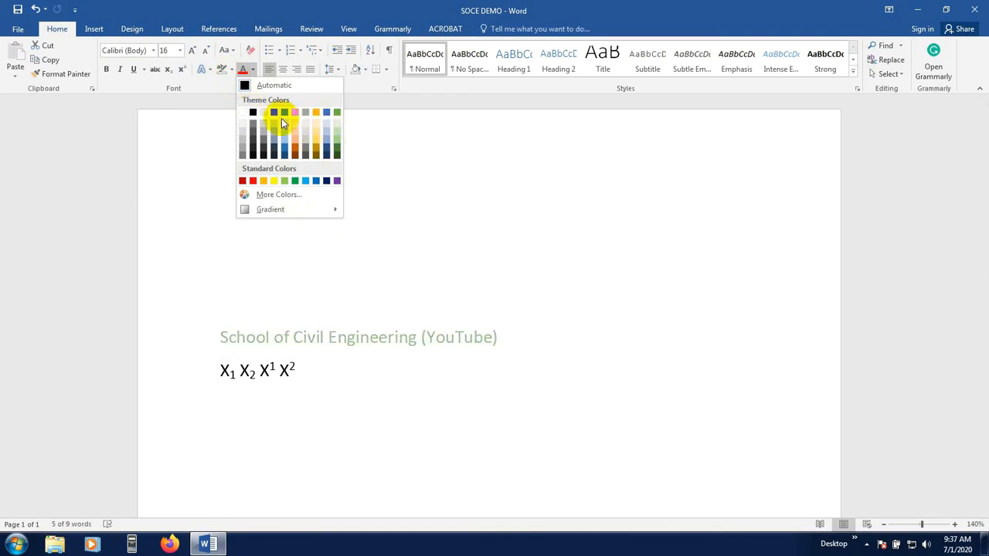
{"action": "left_click", "coordinate": [278, 194]}
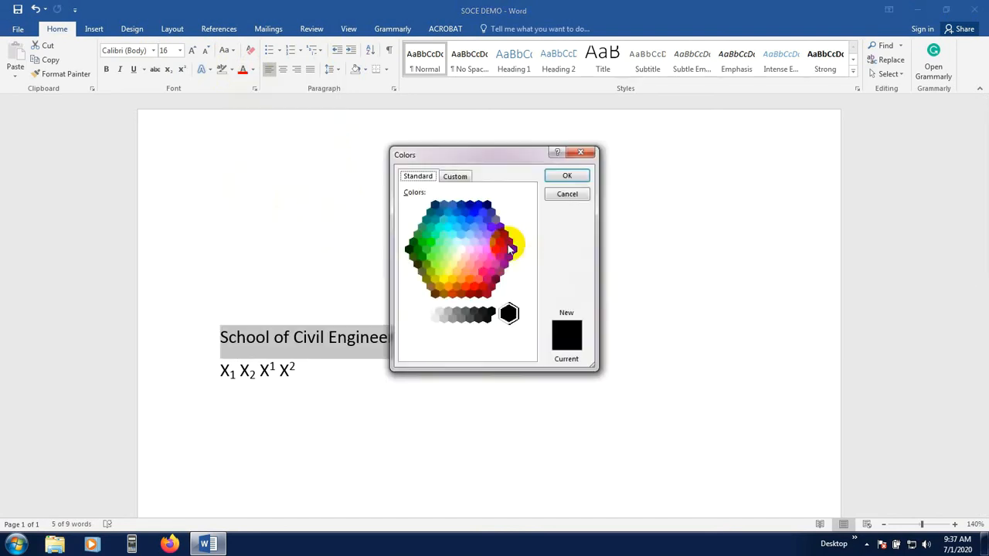
{"action": "left_click", "coordinate": [457, 176]}
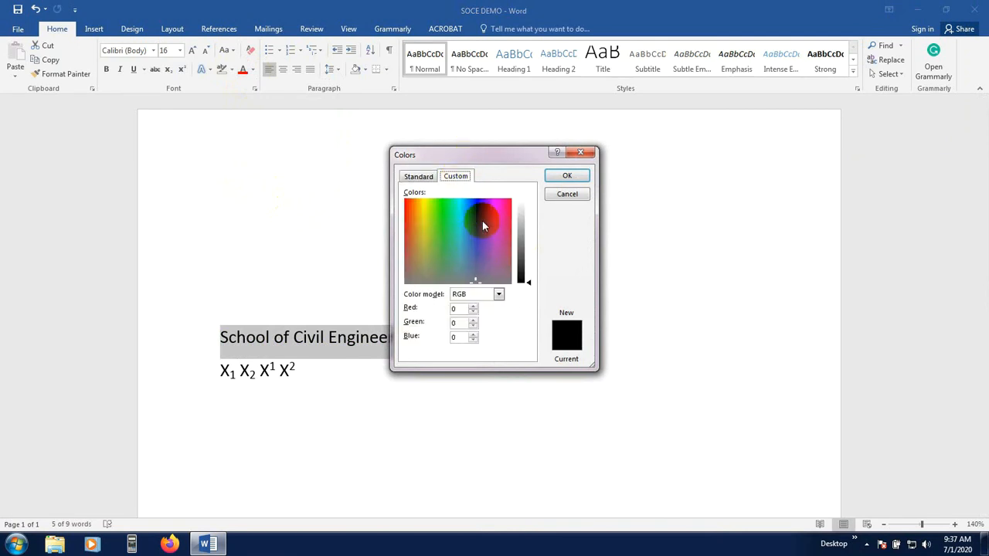
{"action": "left_click_drag", "start_coordinate": [480, 232], "coordinate": [443, 220]}
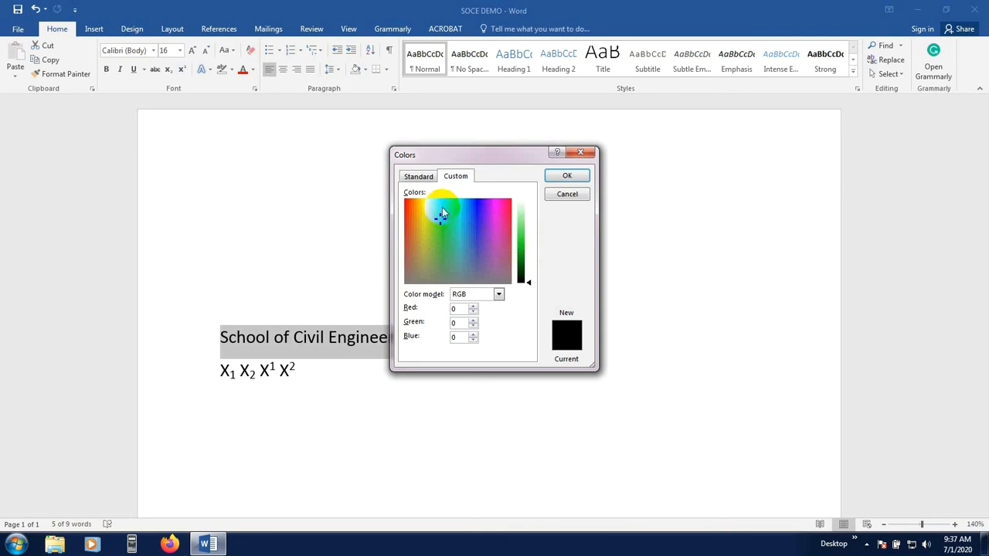
{"action": "mouse_move", "coordinate": [519, 224]}
{"action": "left_mouse_down"}
{"action": "mouse_move", "coordinate": [520, 233]}
{"action": "mouse_move", "coordinate": [523, 221]}
{"action": "left_mouse_up"}
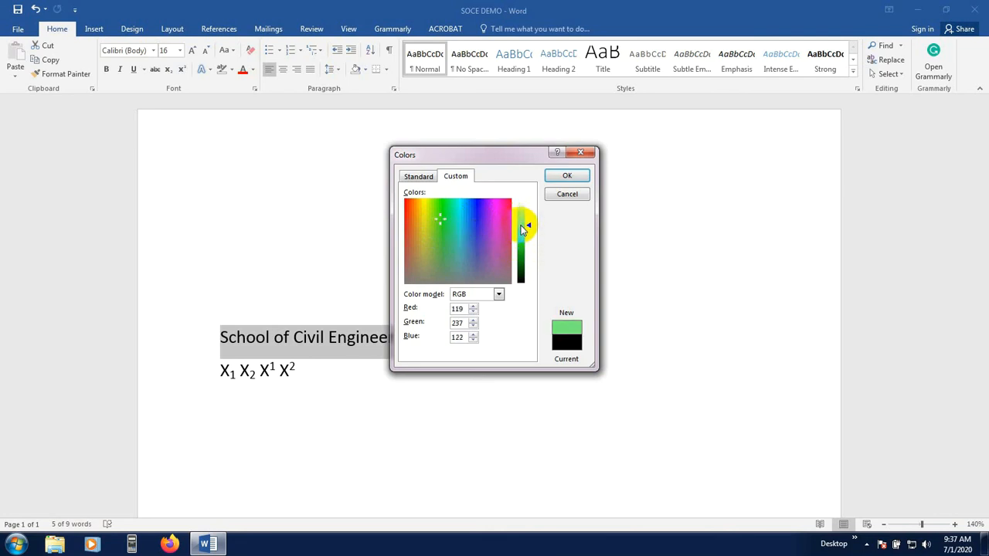
{"action": "left_click", "coordinate": [569, 175]}
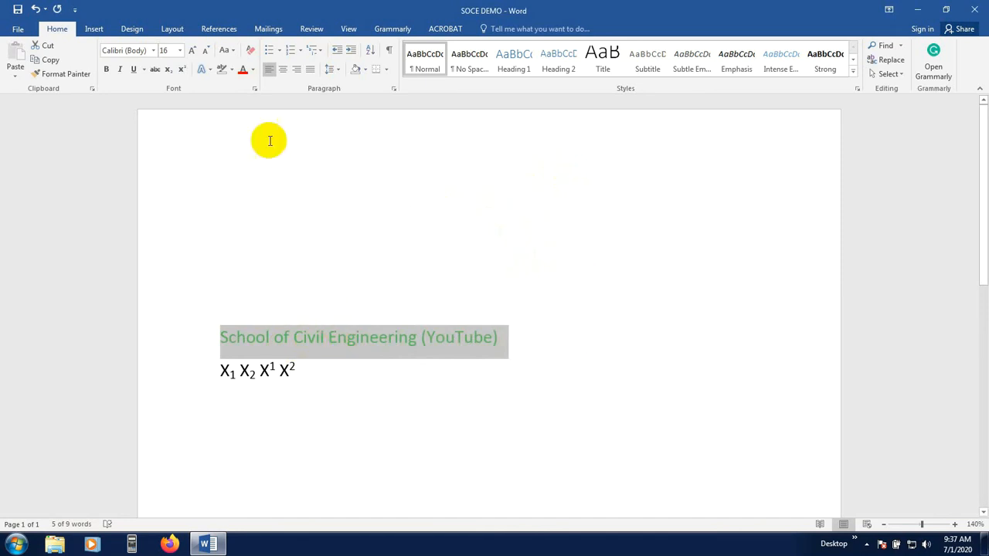
Reset the heading's font colour to Automatic
{"action": "left_click", "coordinate": [253, 69]}
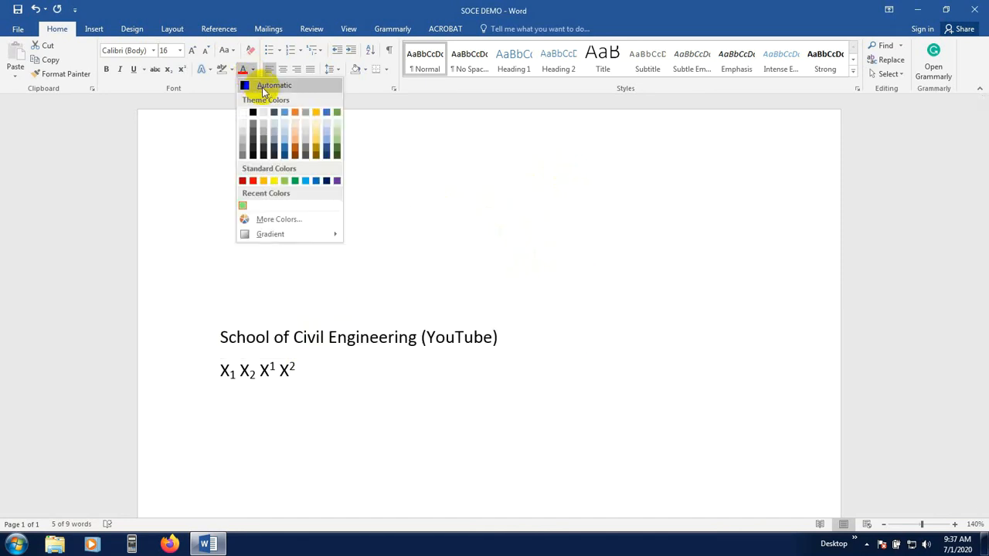
{"action": "left_click", "coordinate": [262, 90]}
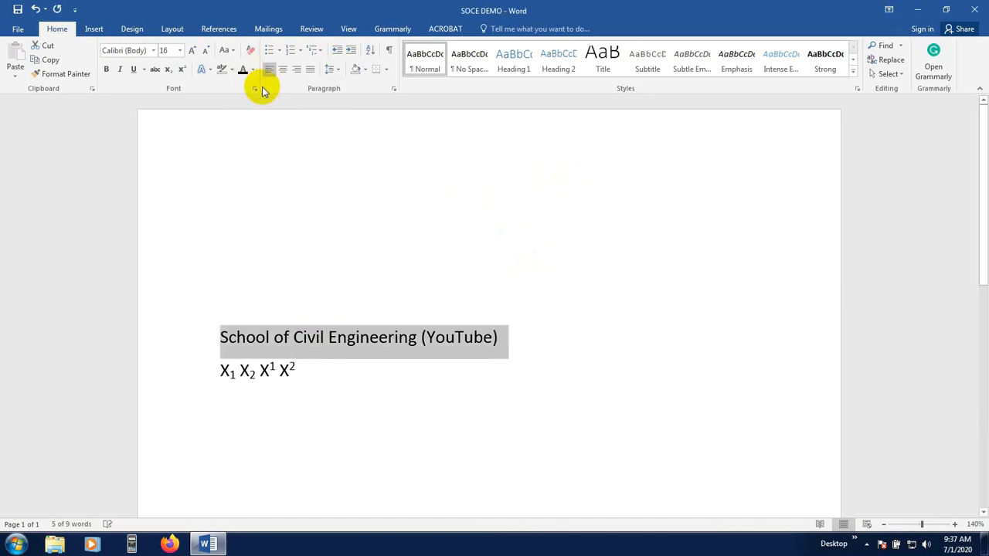
{"action": "left_click", "coordinate": [377, 369]}
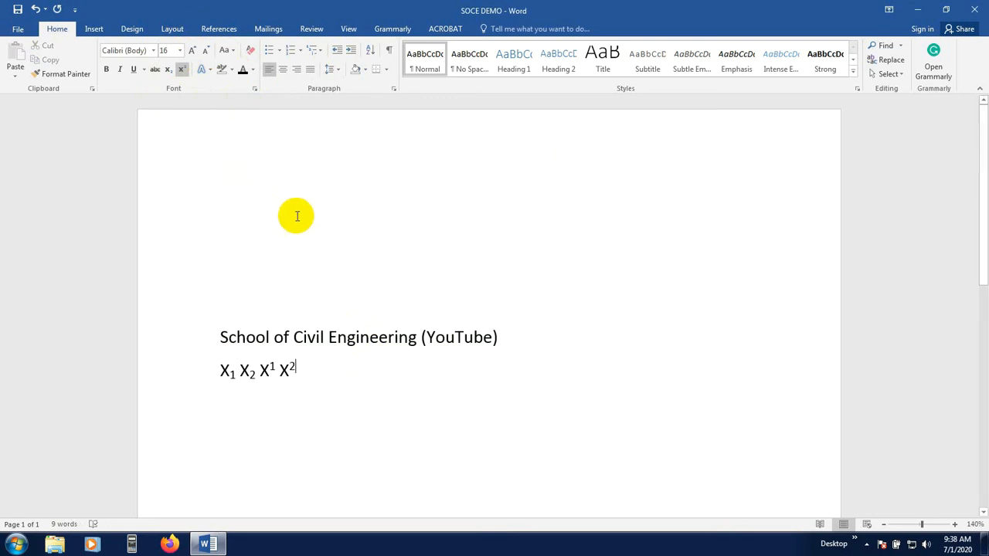
{"action": "left_click_drag", "start_coordinate": [312, 379], "coordinate": [227, 335]}
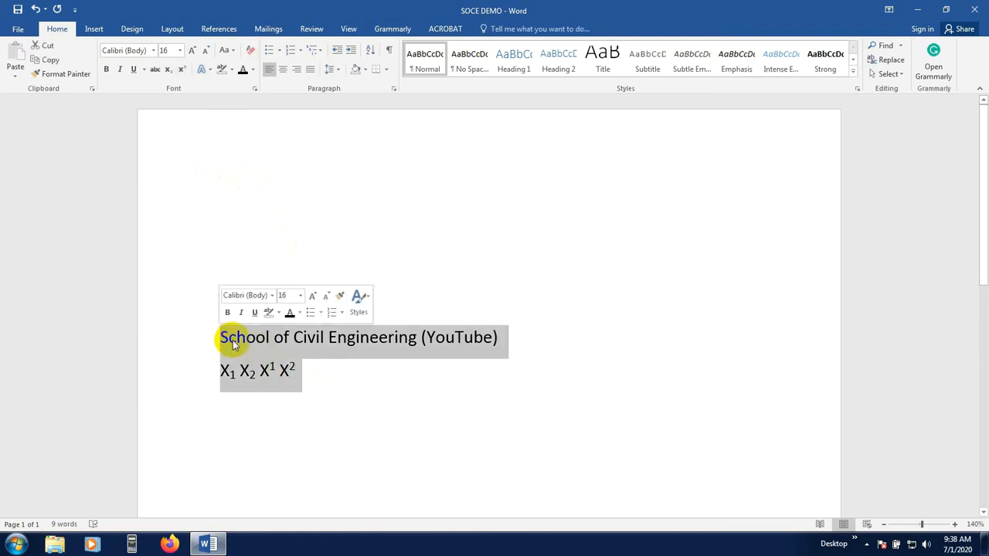
{"action": "left_click", "coordinate": [300, 378]}
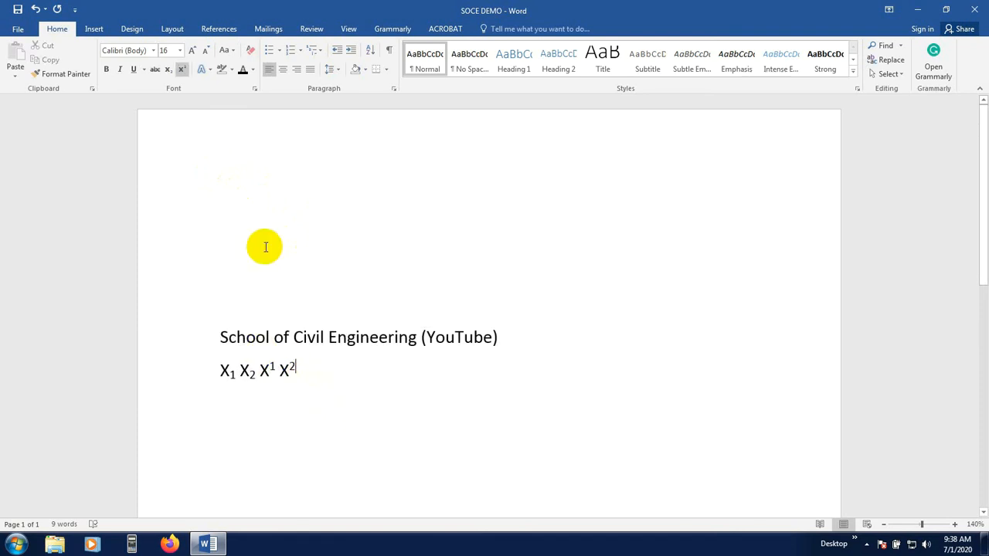